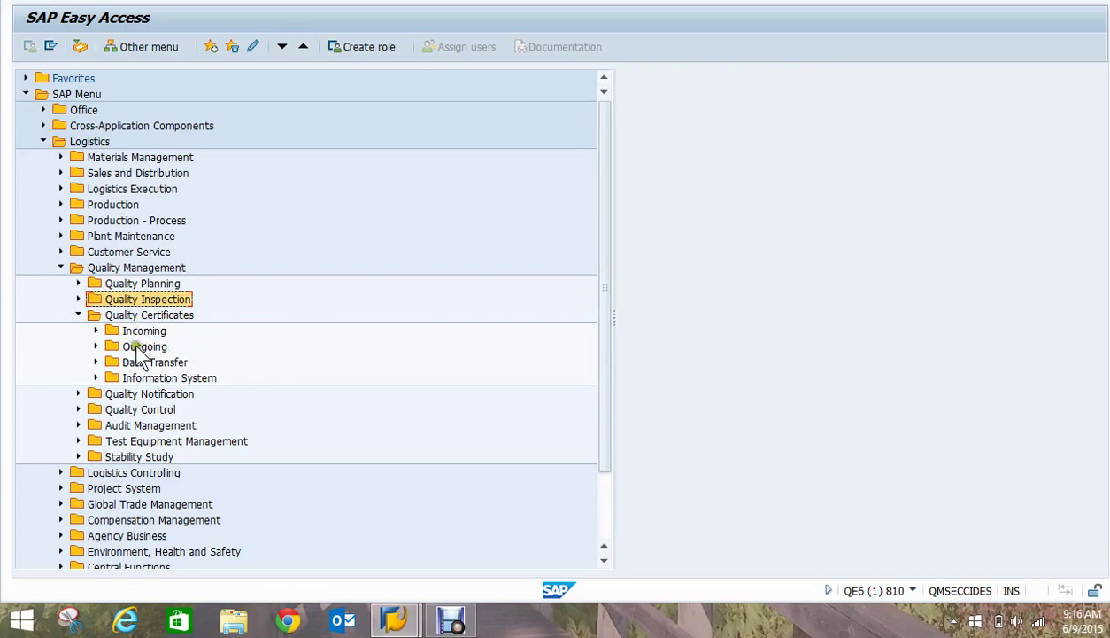
Open manual inspection lot creation (QA01) and start a lot for material QS8X30, plant 1000, lot origin 01.
click(96, 346)
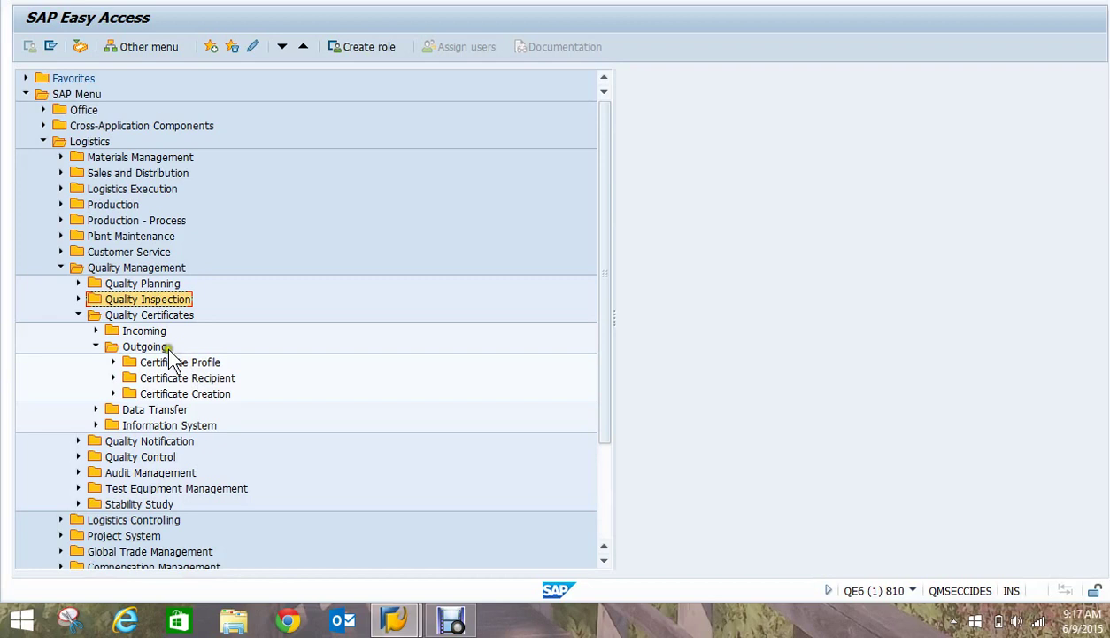
click(248, 322)
click(78, 319)
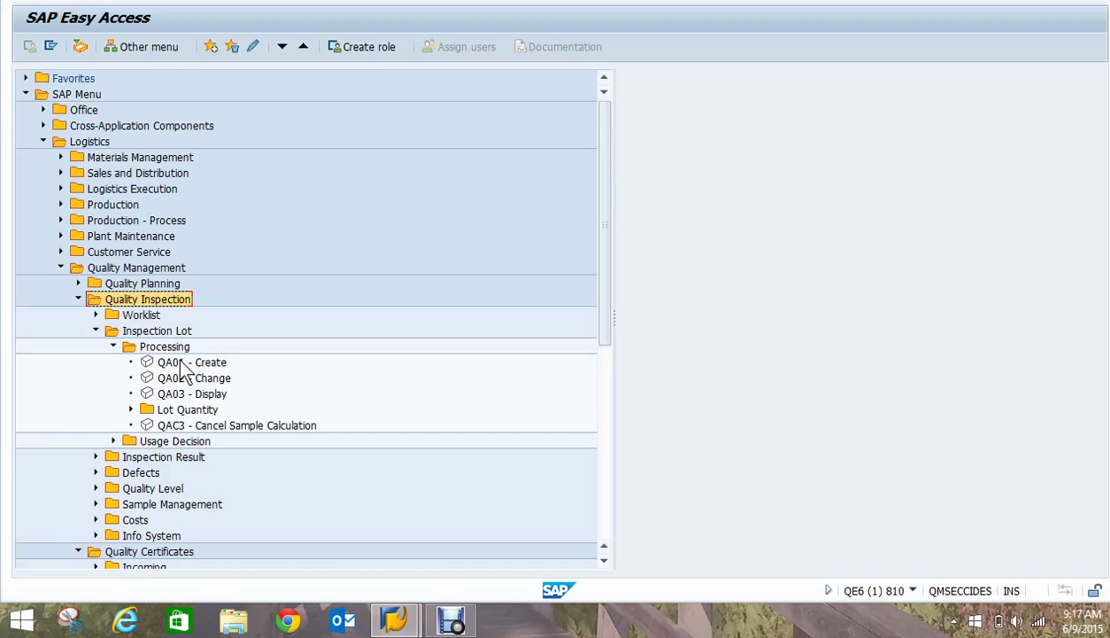
click(214, 362)
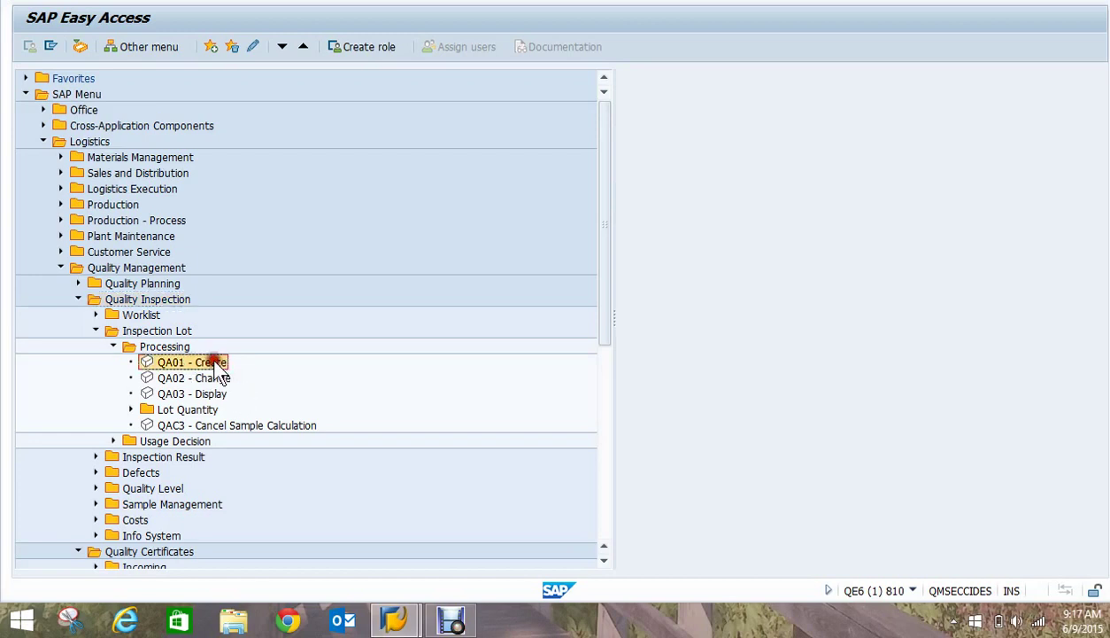
double_click(215, 362)
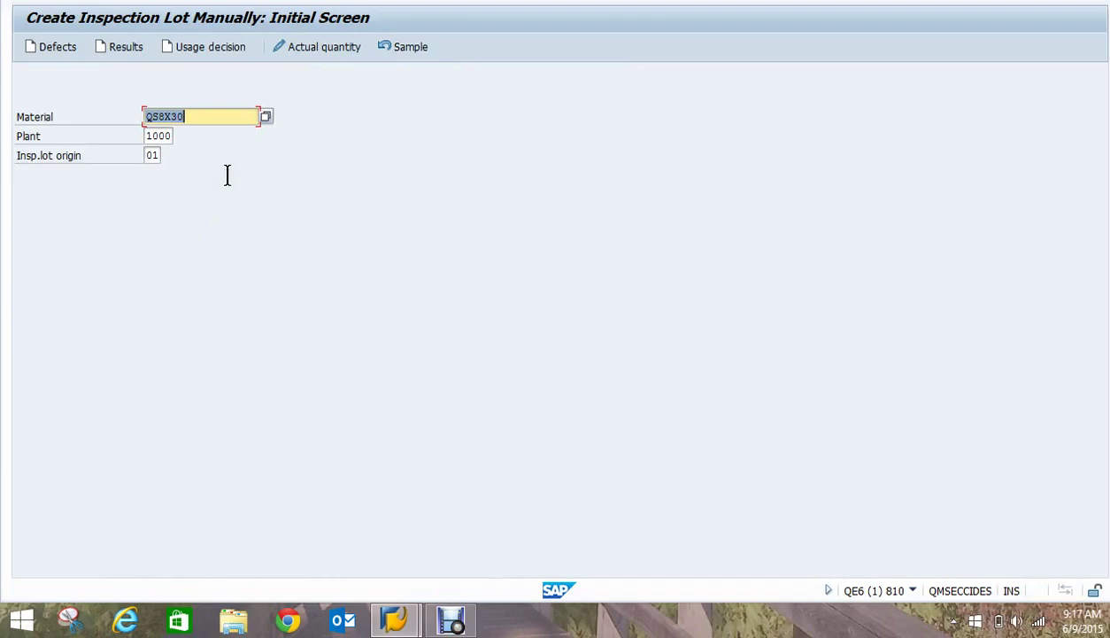
key(Return)
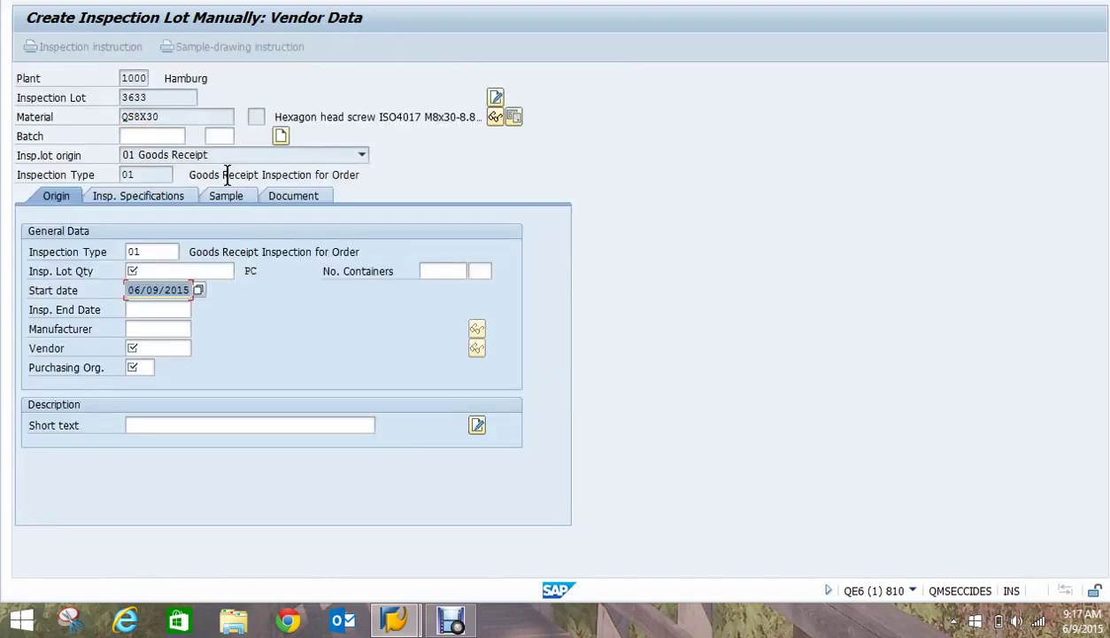
Set the inspection lot quantity to 100 PC, the vendor to 1234 and the purchasing organization to 1000.
key(Up)
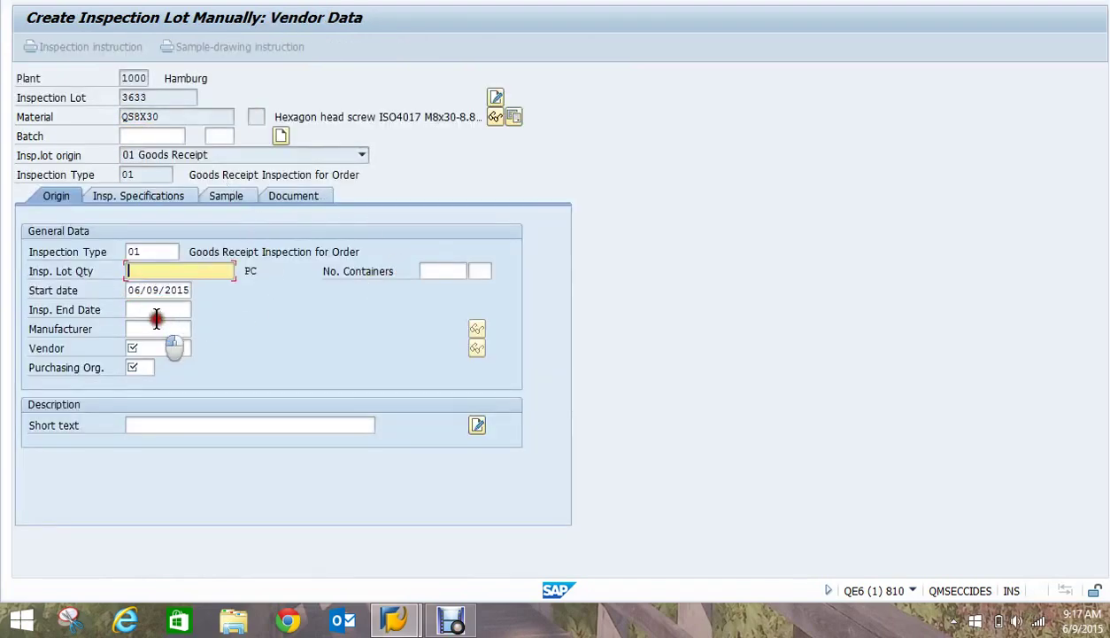
key(Down)
key(Return)
click(168, 349)
click(140, 365)
click(140, 367)
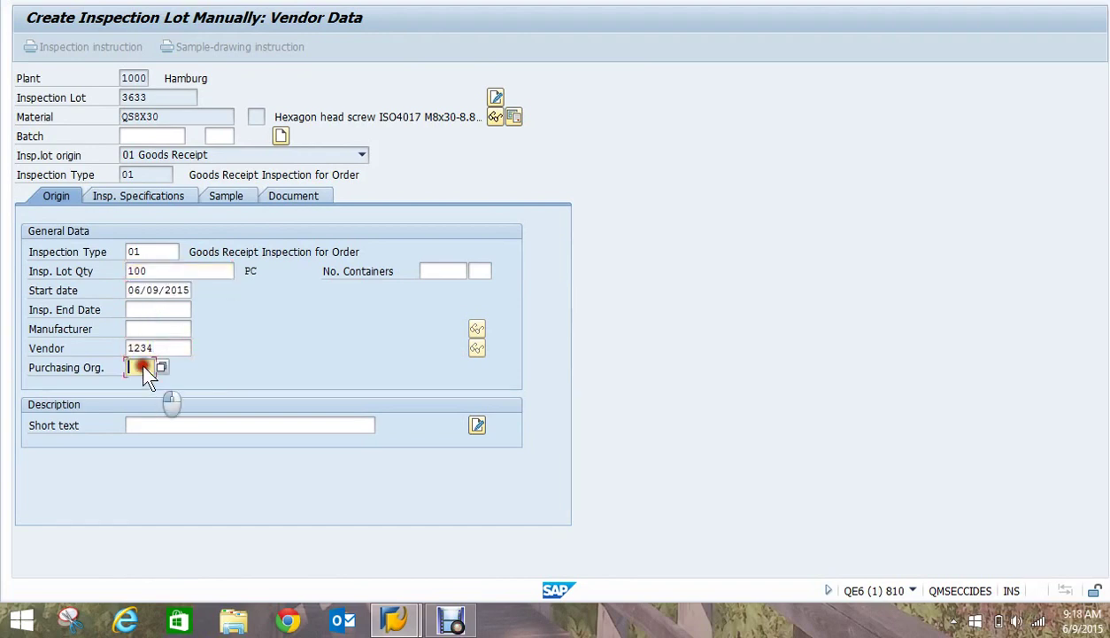
click(144, 386)
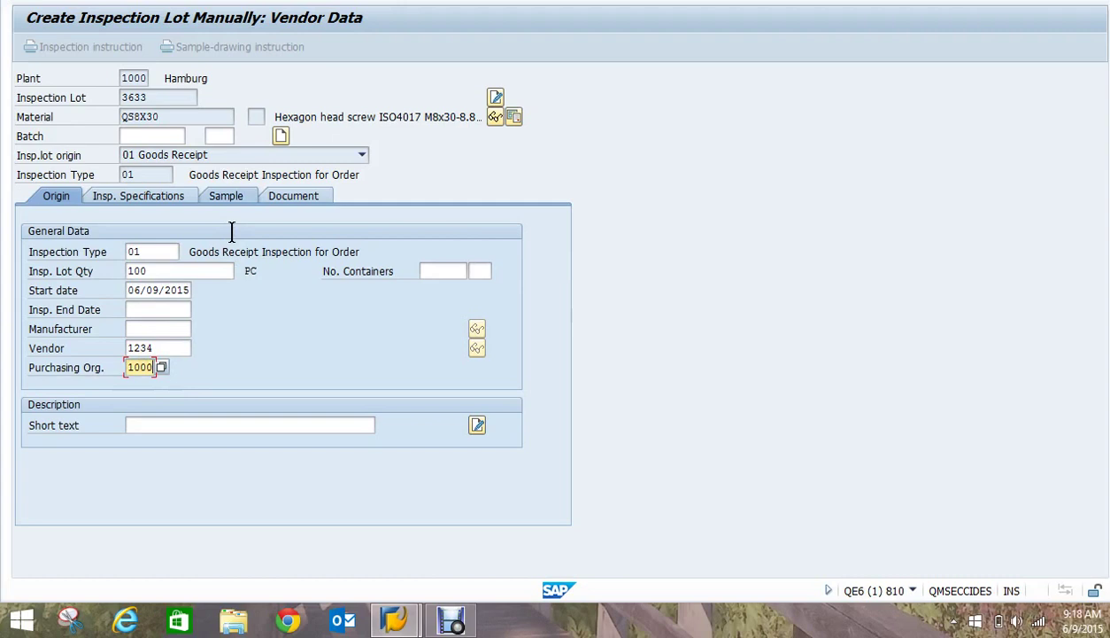
key(Return)
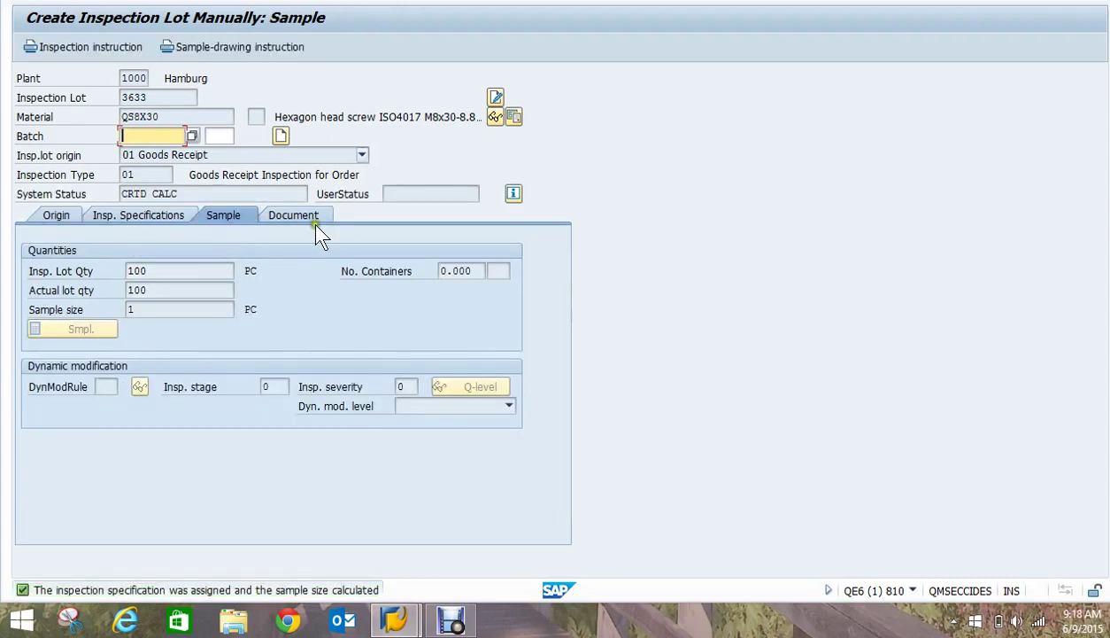
Create a batch for the lot with automatic number allocation, then save the inspection lot and leave the transaction.
click(281, 196)
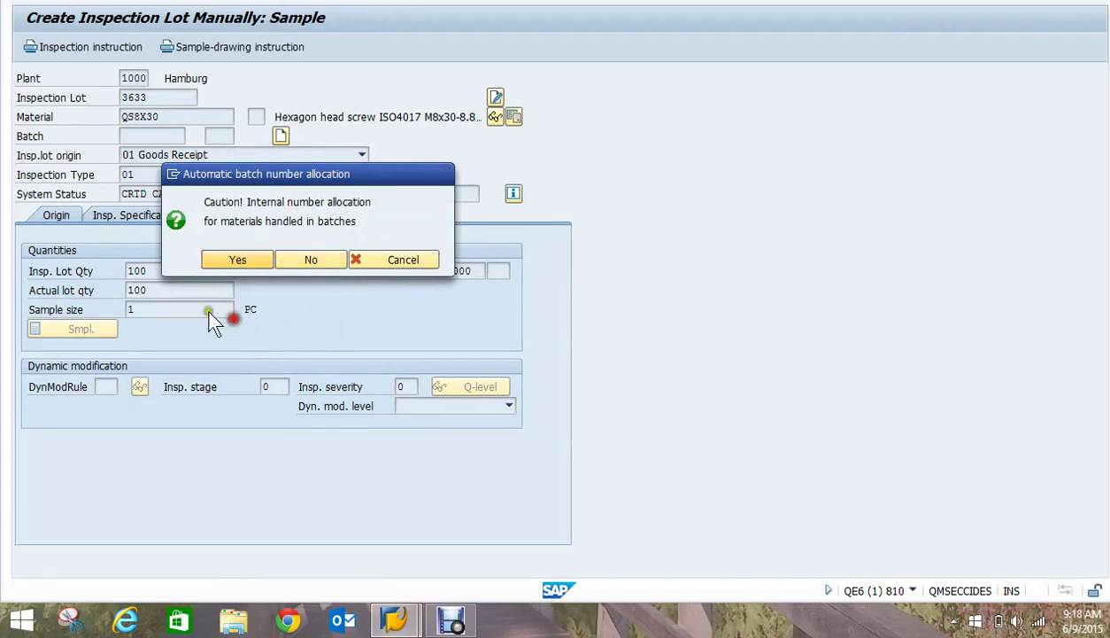
key(Return)
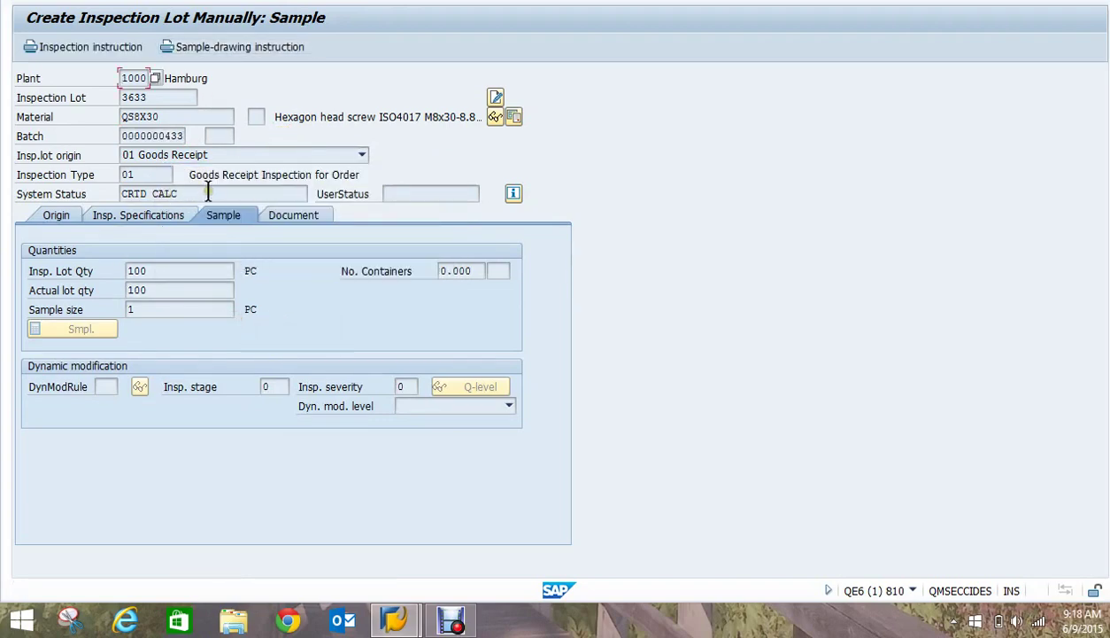
click(206, 43)
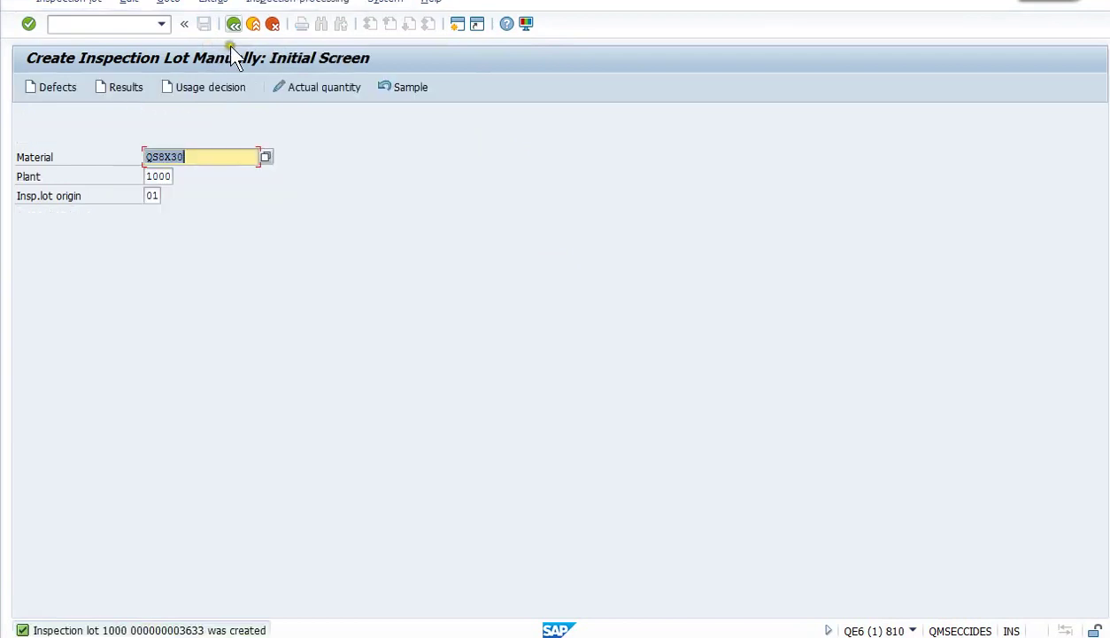
click(235, 43)
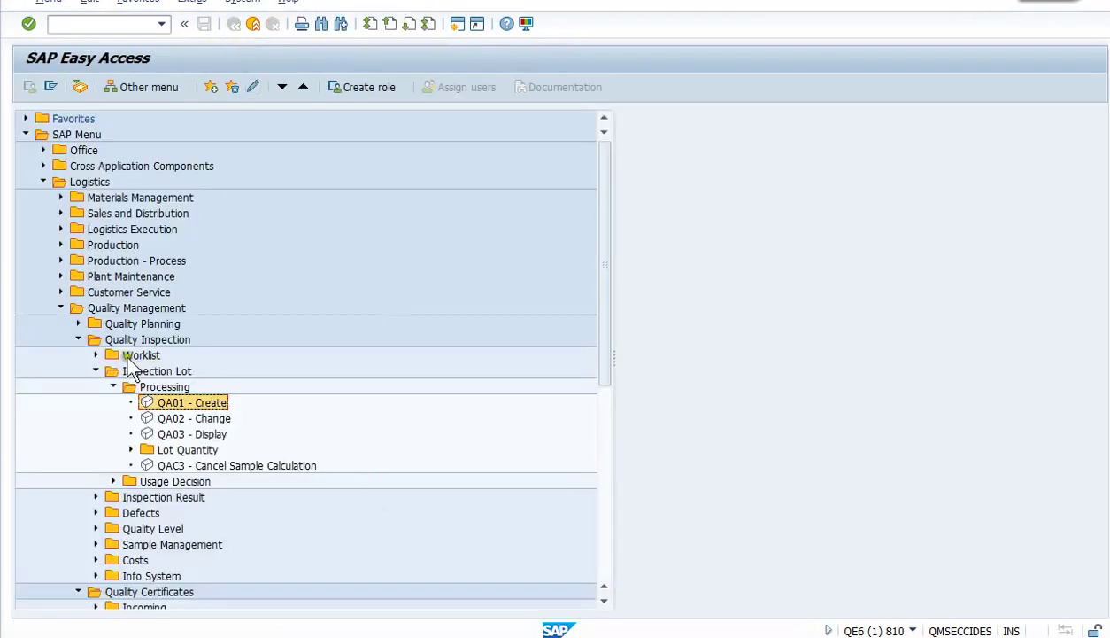
Open the QE51N Results Recording transaction from the Quality Inspection worklist.
key(Left)
key(Left)
key(Left)
key(Left)
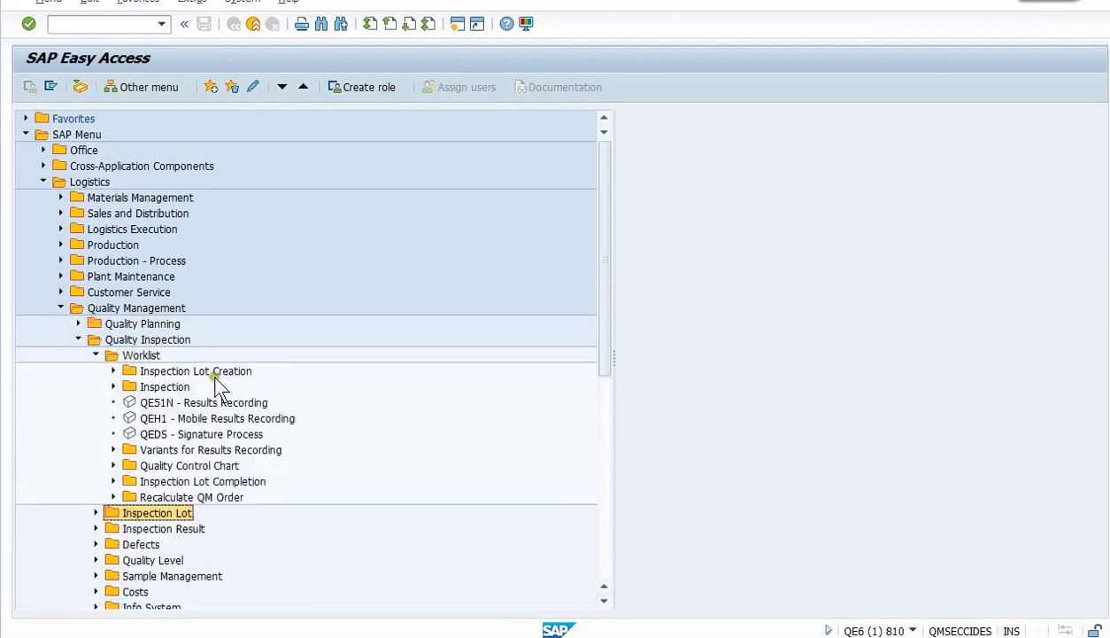
key(Up)
key(Up)
key(Up)
key(Up)
key(Up)
key(Up)
key(Up)
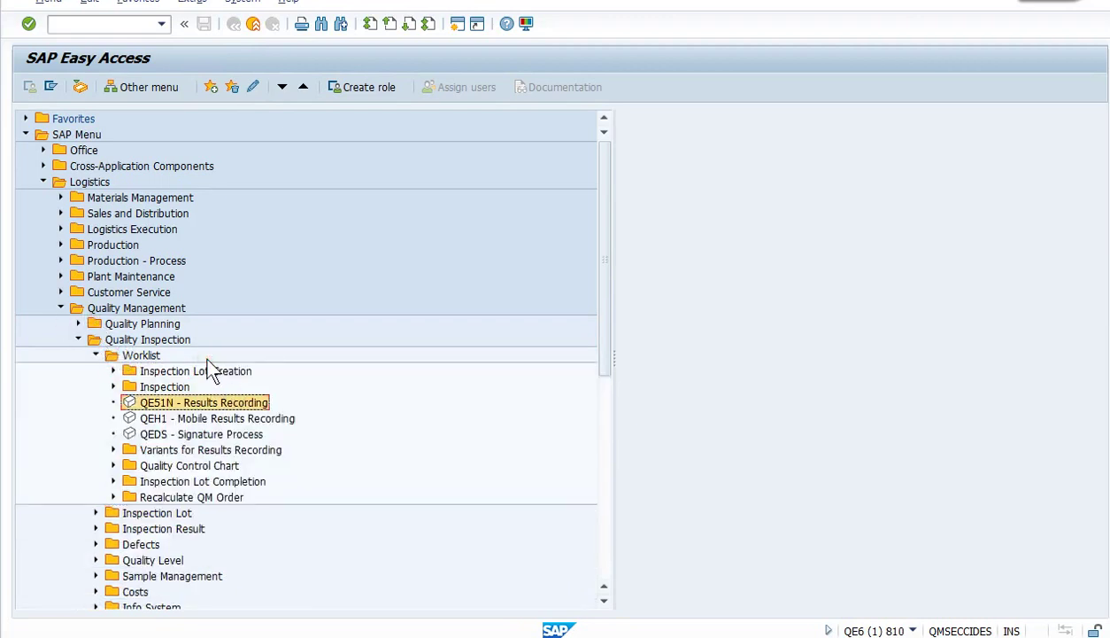
key(Return)
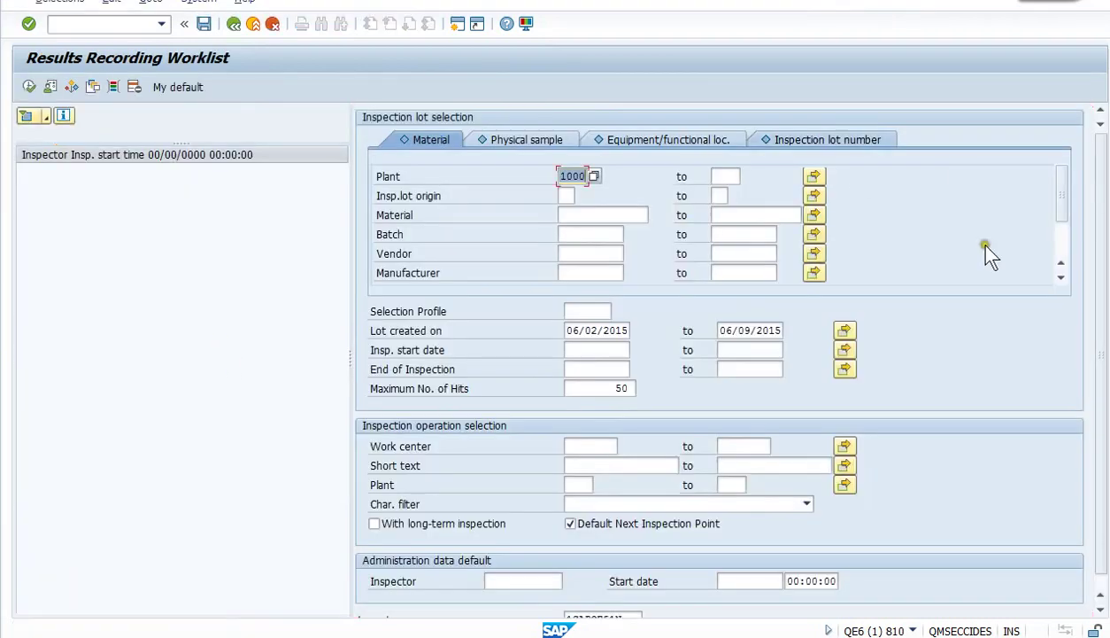
Run the results worklist for material QS8X30 in plant 1000 and open inspection lot 3633 for results recording.
click(597, 216)
click(585, 251)
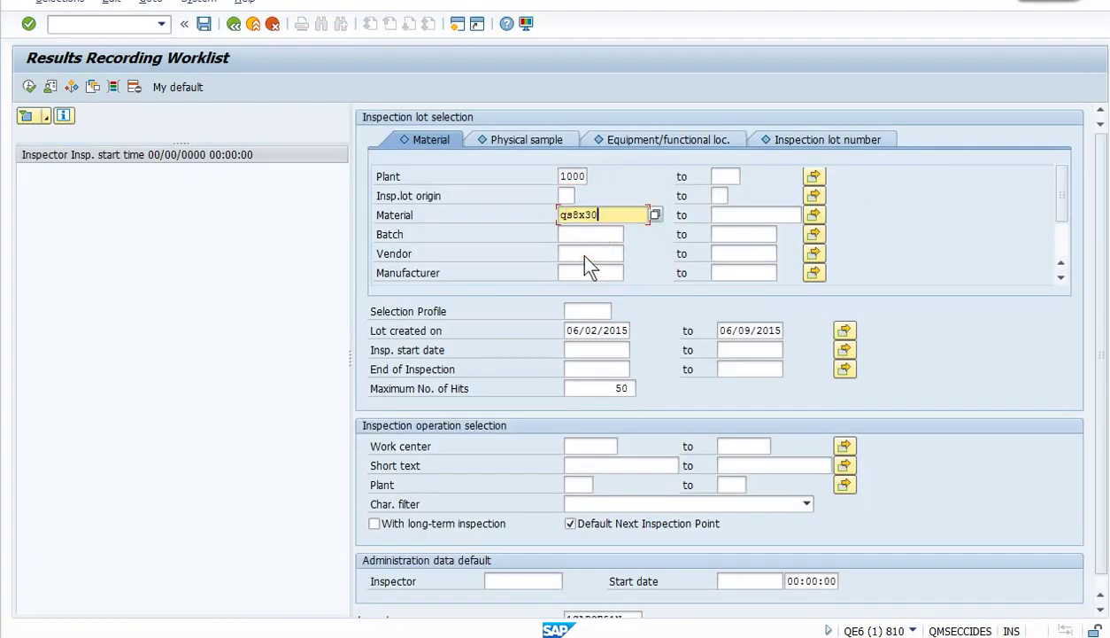
click(27, 116)
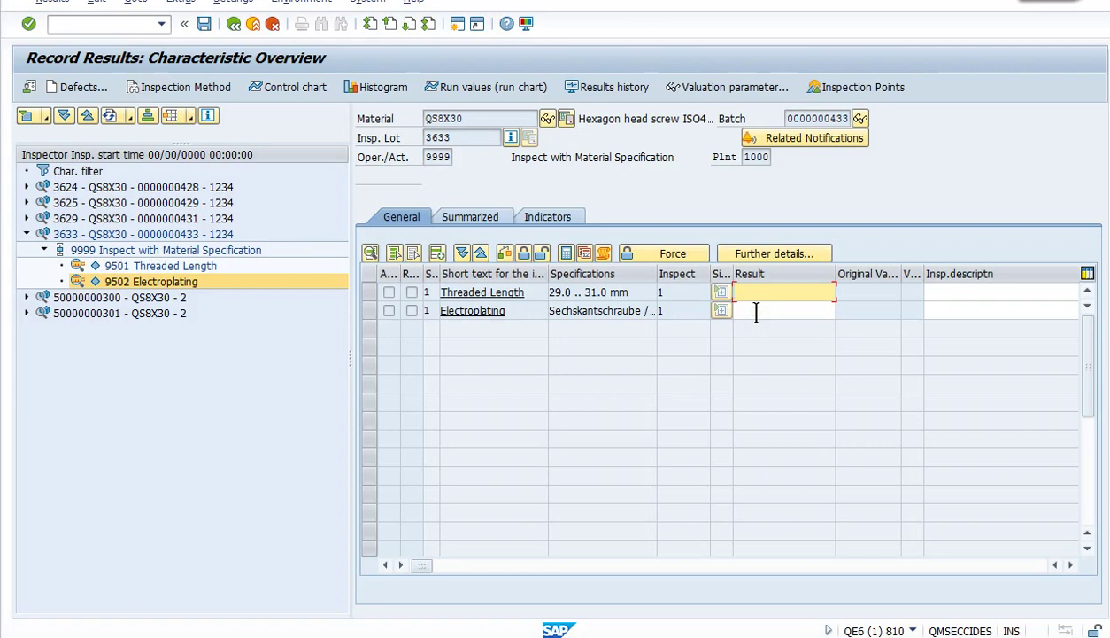
Record 30 for Threaded Length and code C (Dull Finish, Yellowish Brown) for Electroplating, then save the results.
text(30)
click(768, 311)
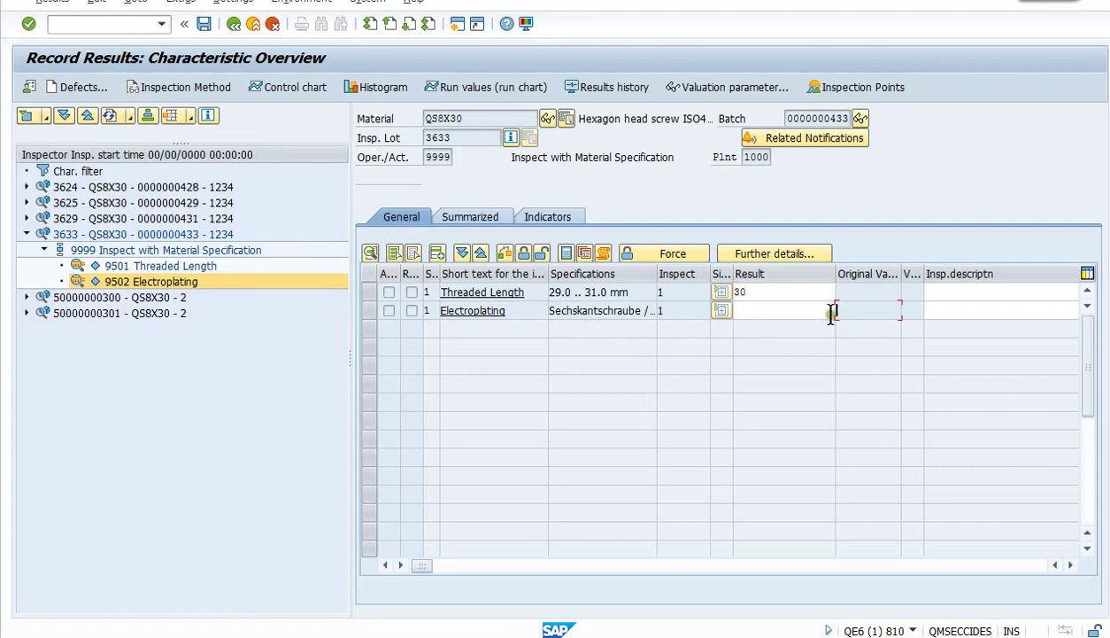
click(827, 316)
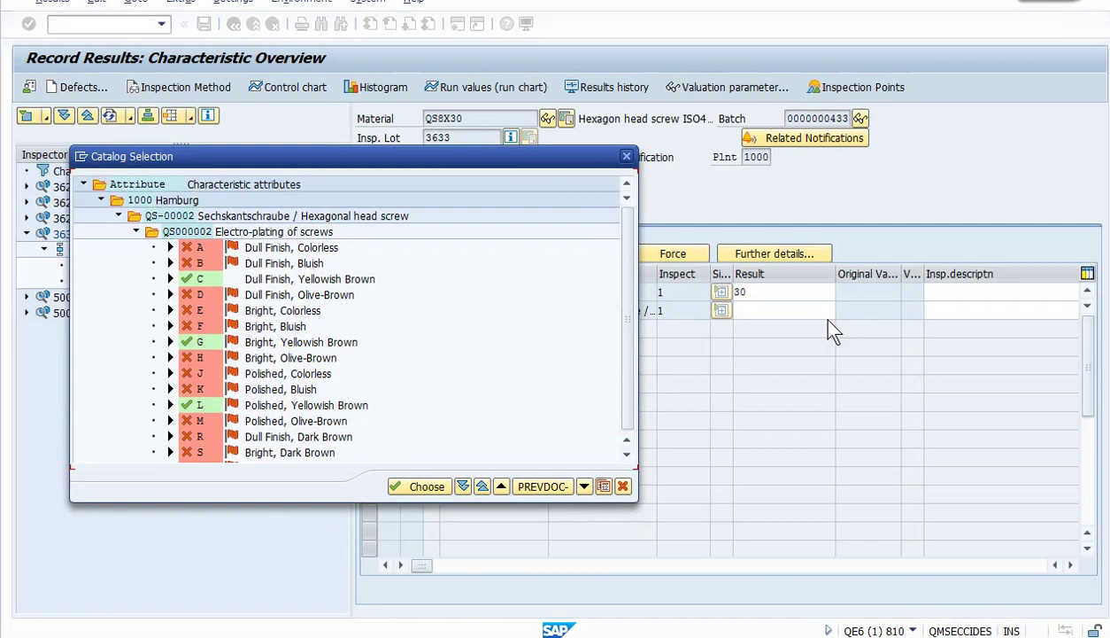
double_click(197, 290)
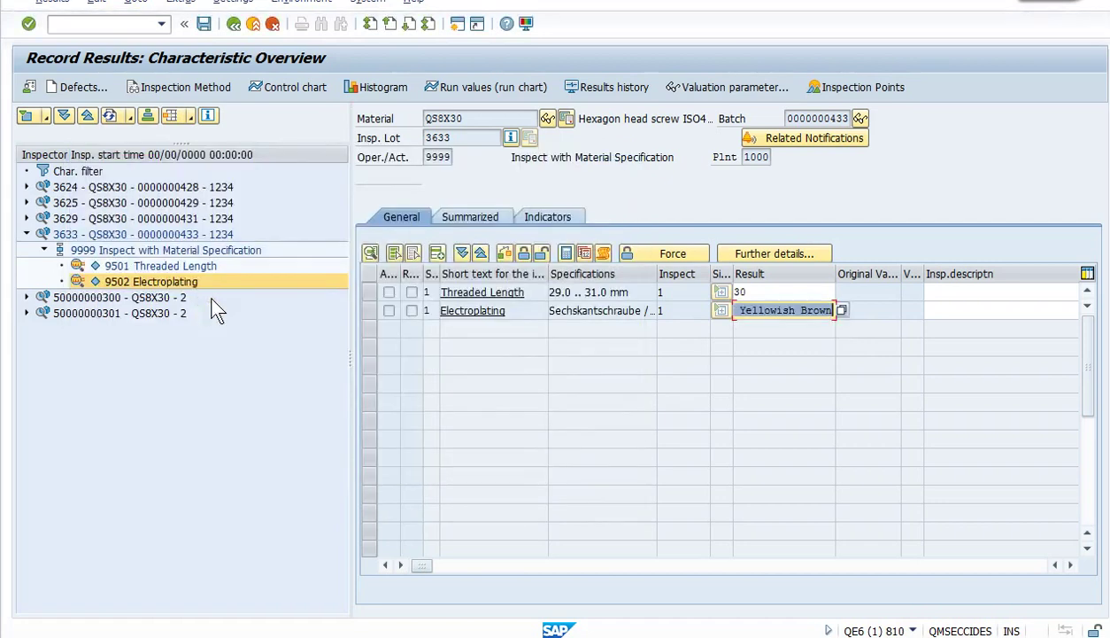
key(Return)
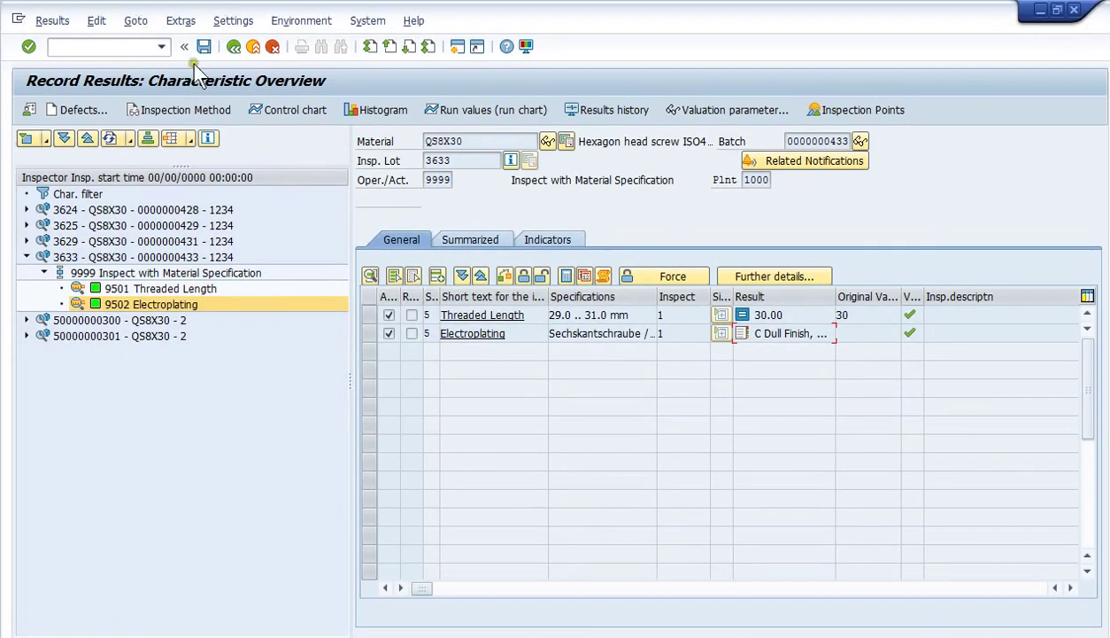
click(204, 32)
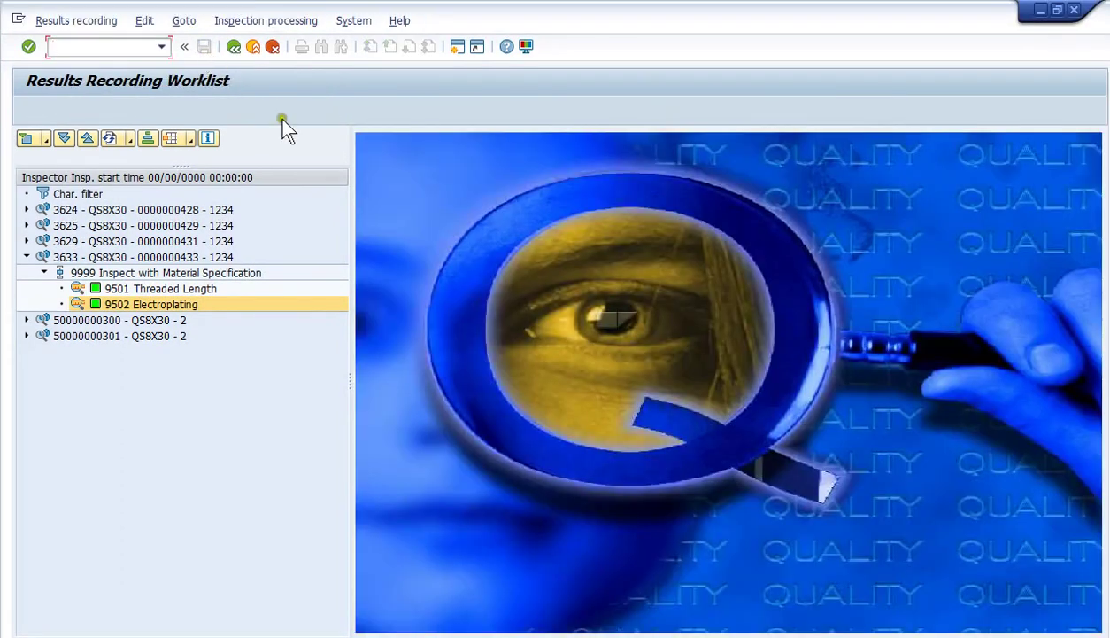
Record usage decision A from code group 01 (ACCEPT) for inspection lot 3633 and save it.
double_click(82, 257)
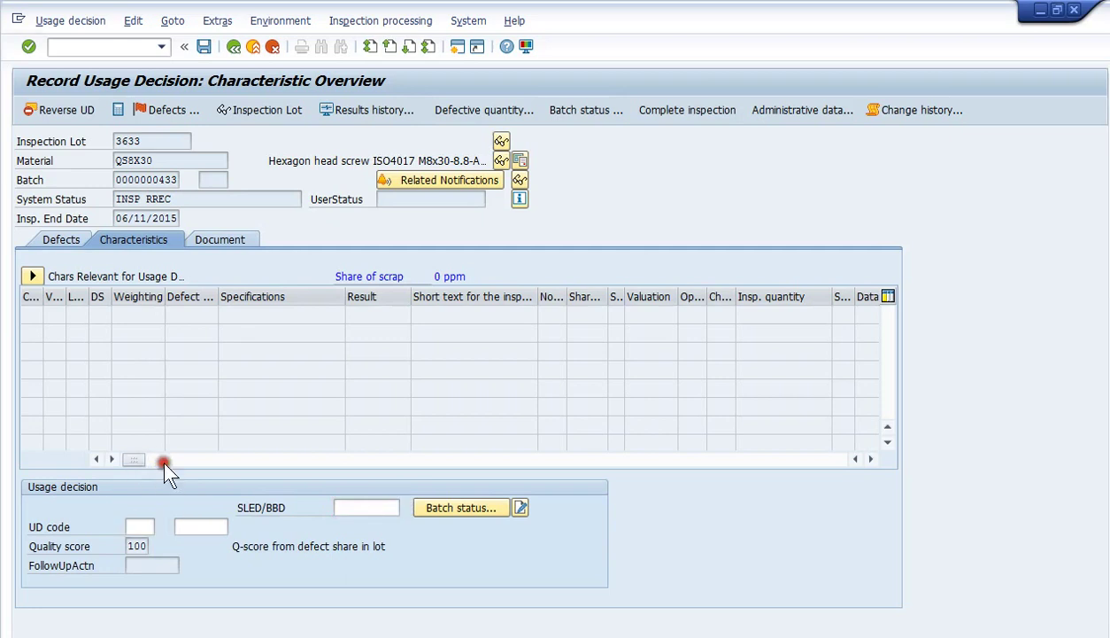
key(F4)
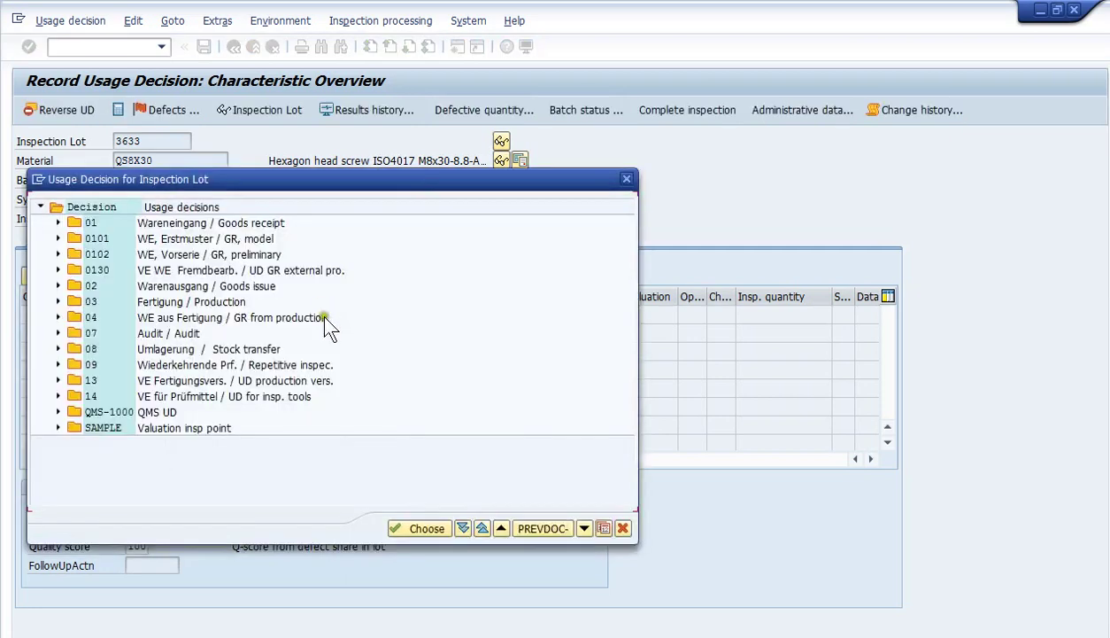
click(59, 348)
double_click(115, 363)
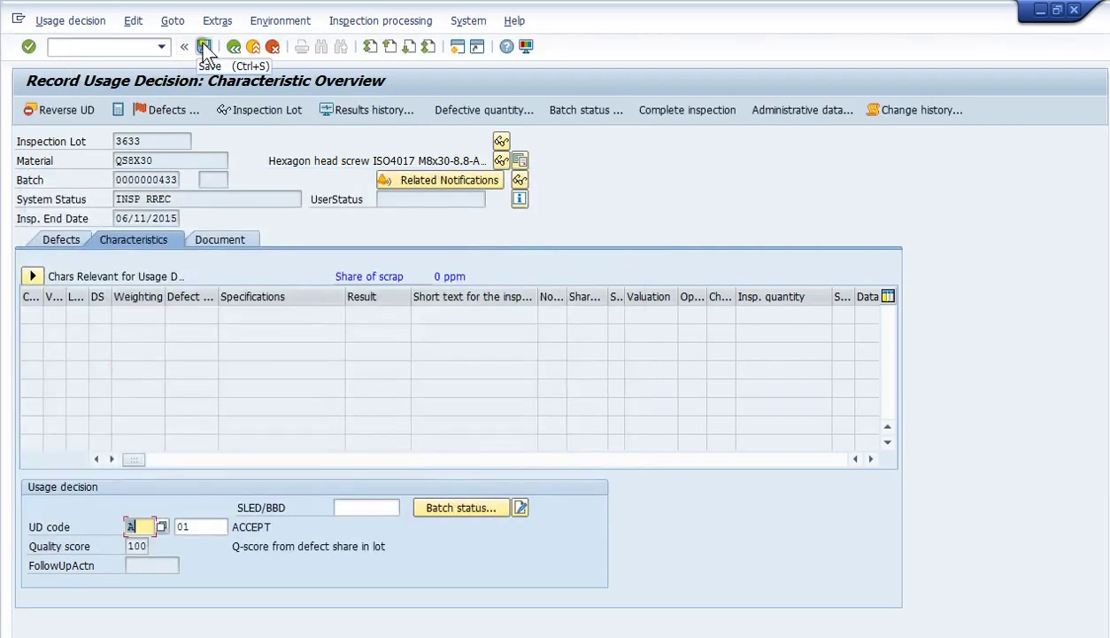
click(204, 46)
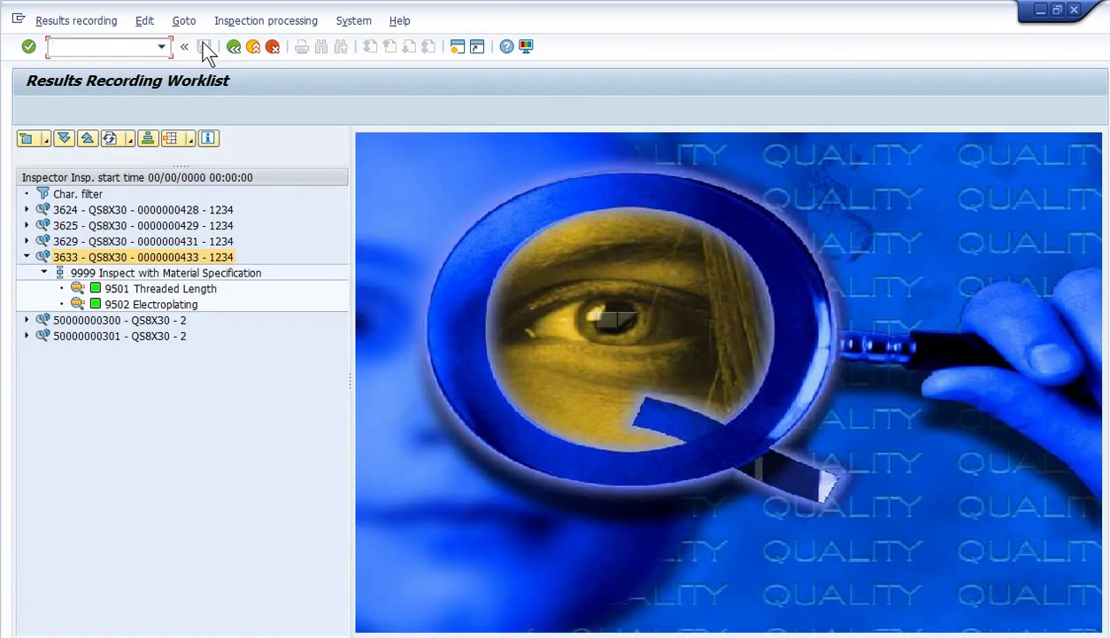
Refresh the results recording worklist and exit results recording.
click(109, 137)
double_click(132, 256)
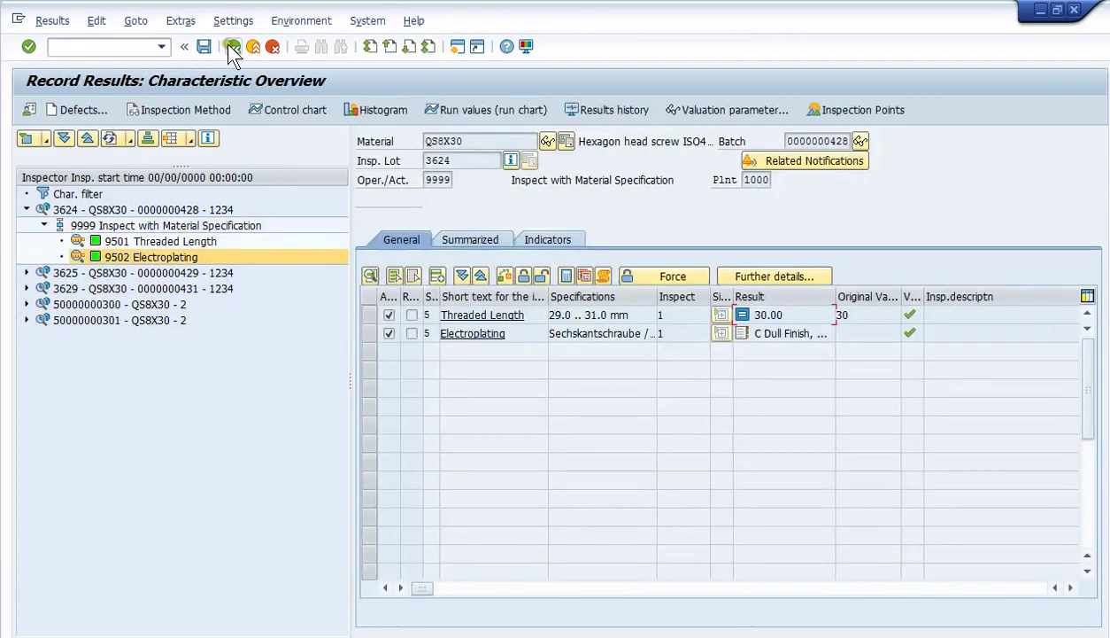
click(232, 47)
click(229, 49)
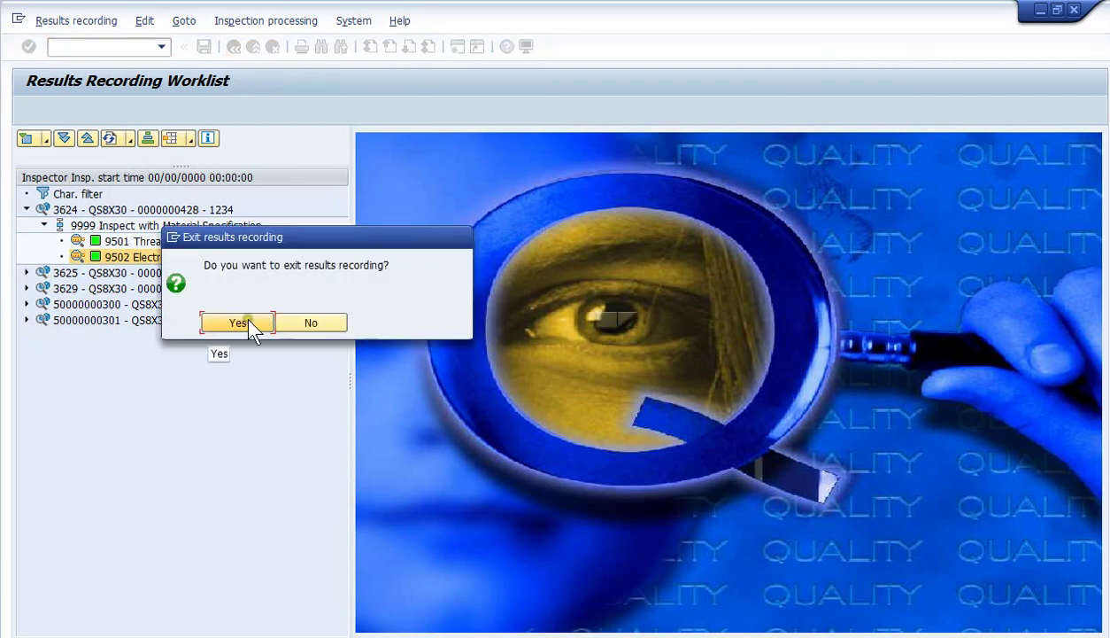
click(241, 323)
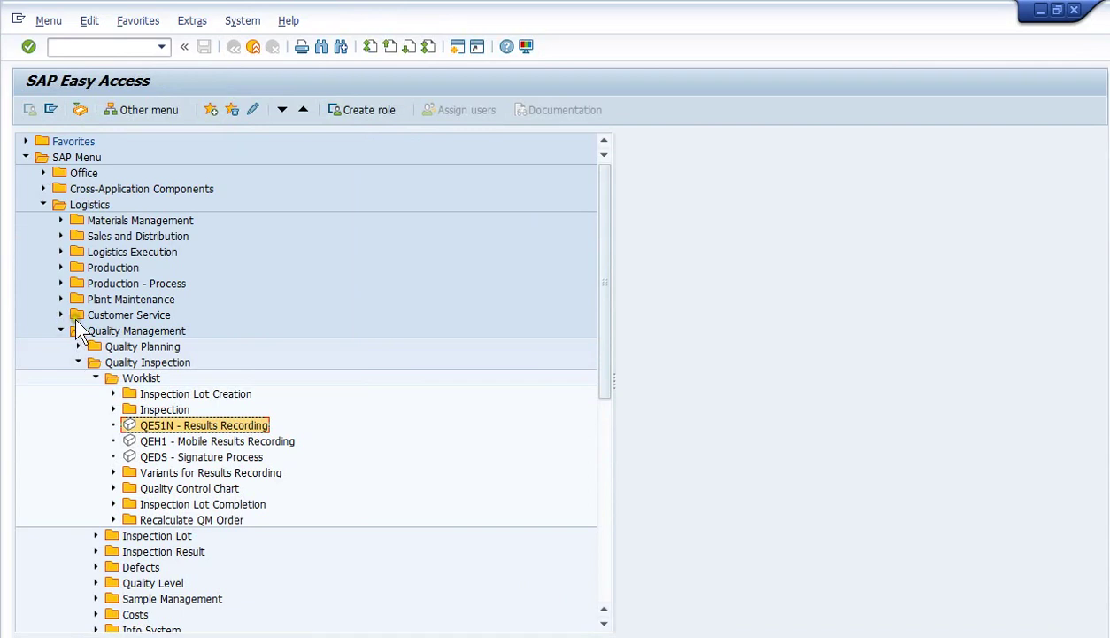
Open the Display Batch transaction and try to display batch 433 of material QS8X30 in plant 1000.
click(78, 362)
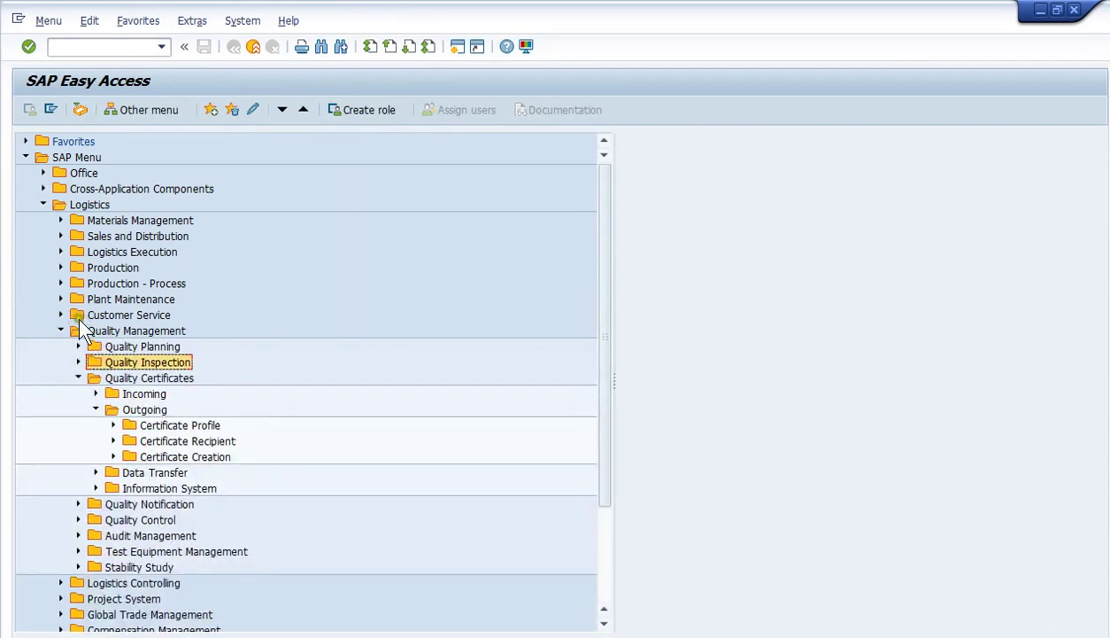
click(77, 345)
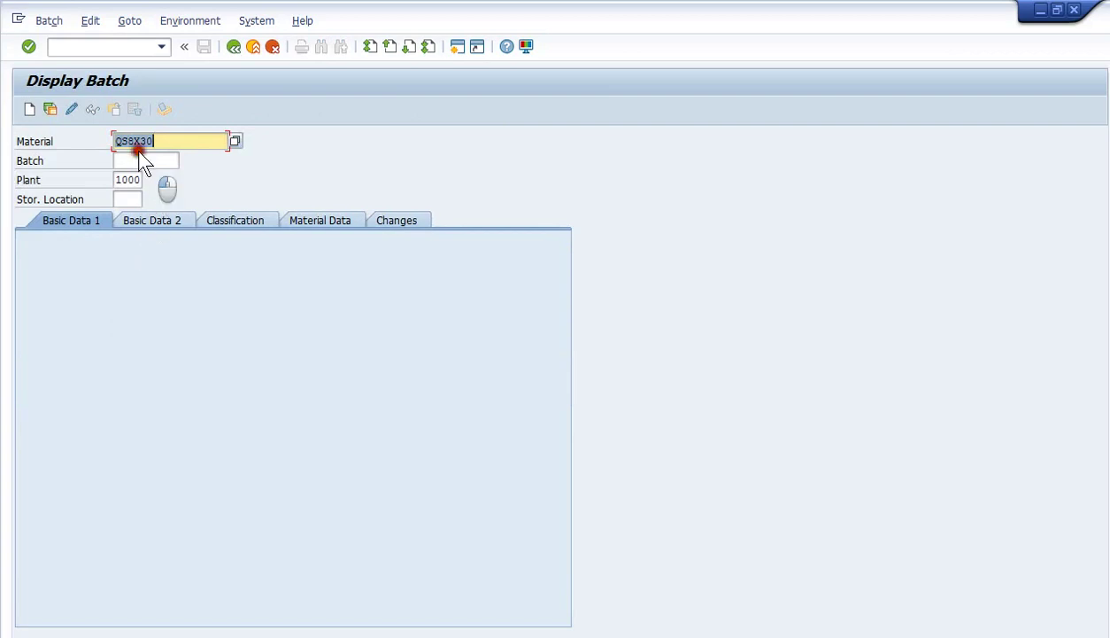
click(138, 160)
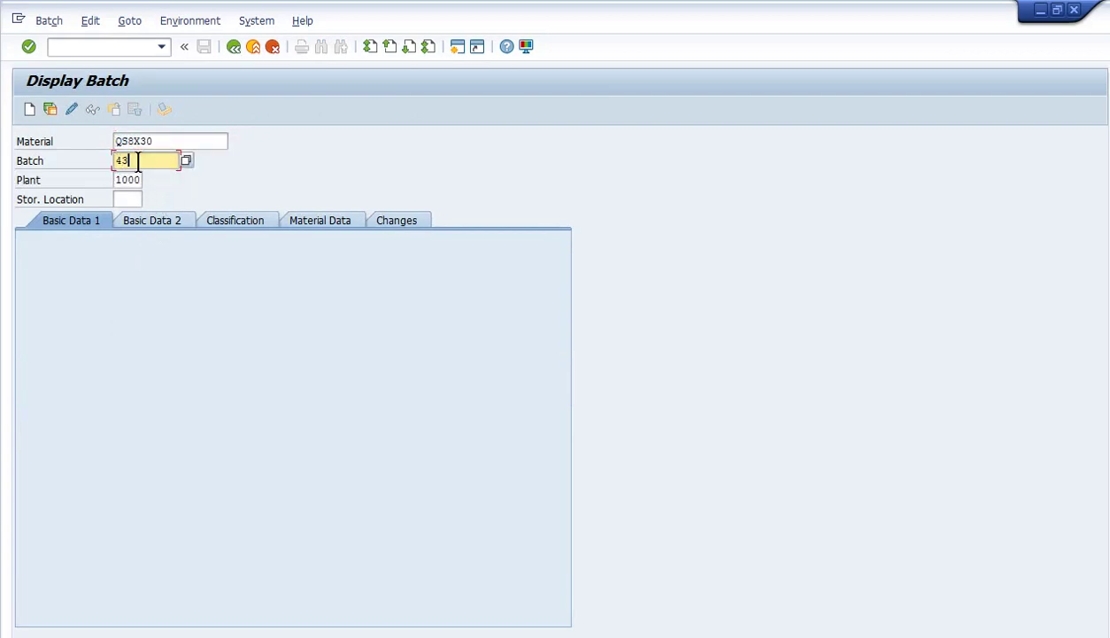
text(3)
key(Return)
click(187, 160)
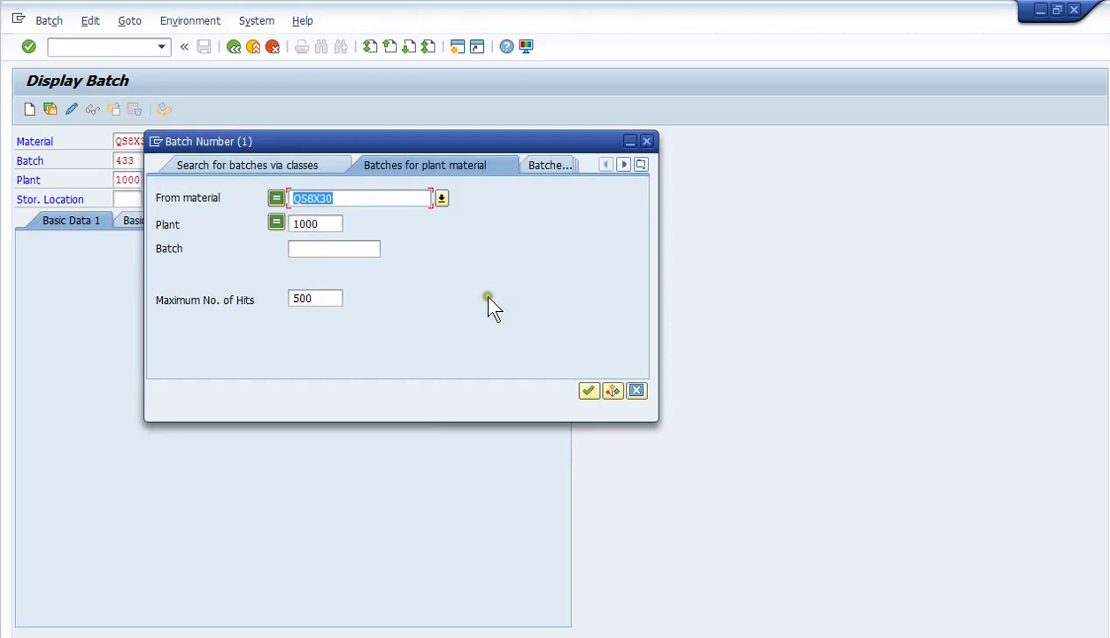
click(587, 390)
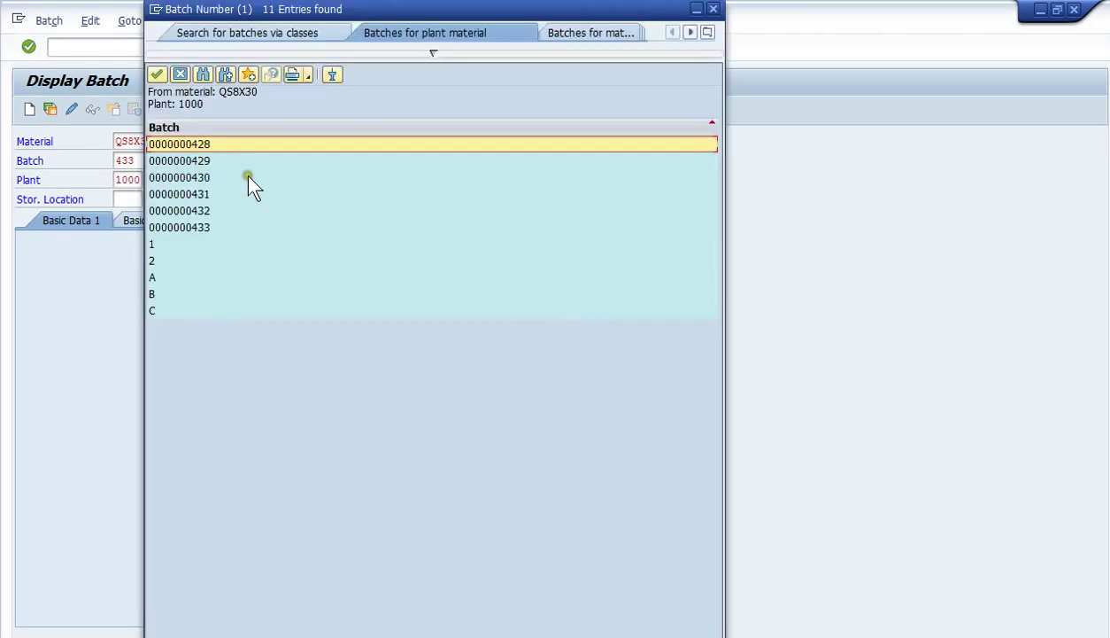
double_click(191, 228)
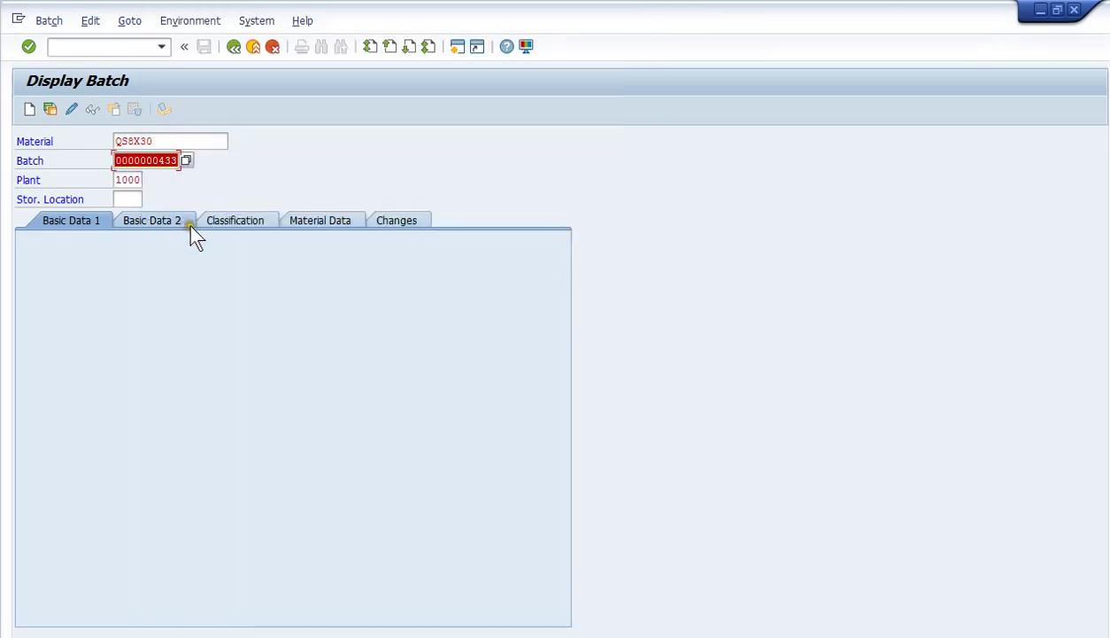
key(Return)
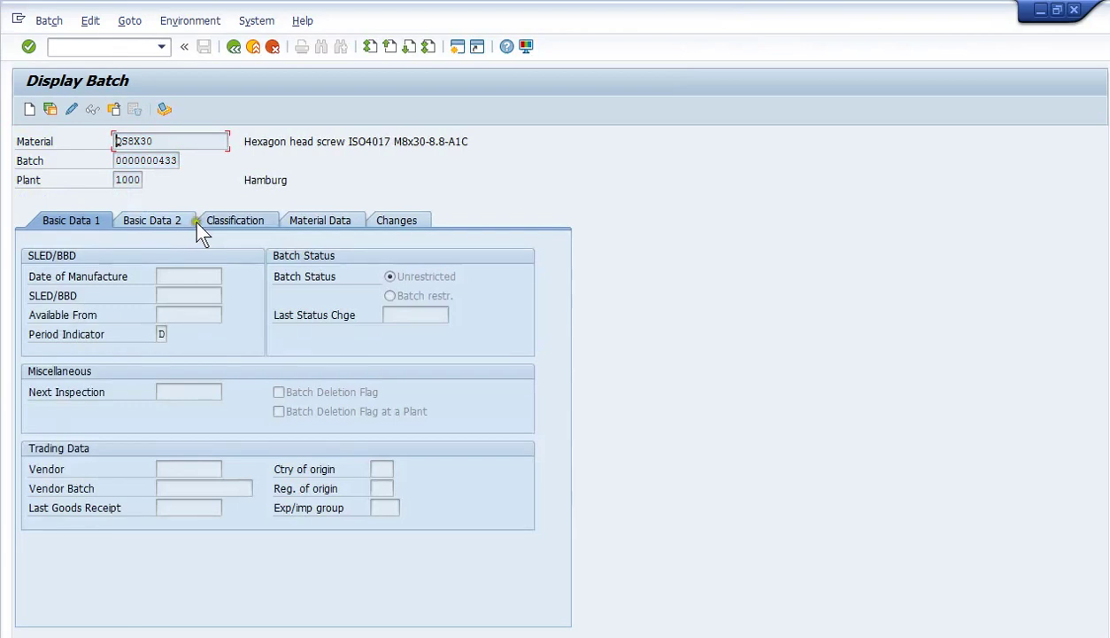
click(247, 219)
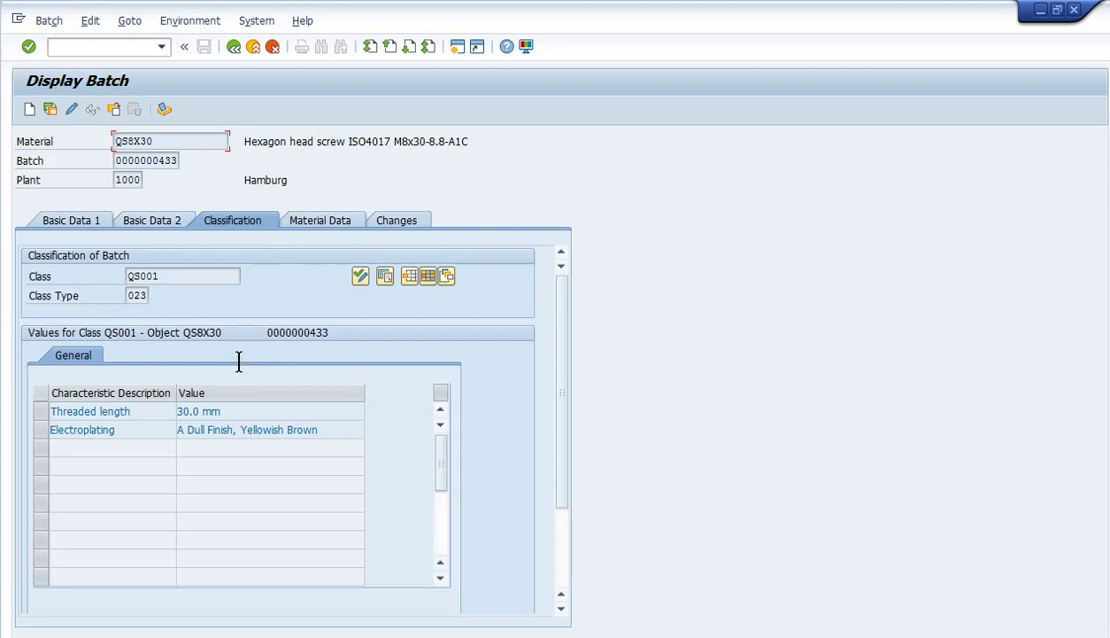
click(235, 48)
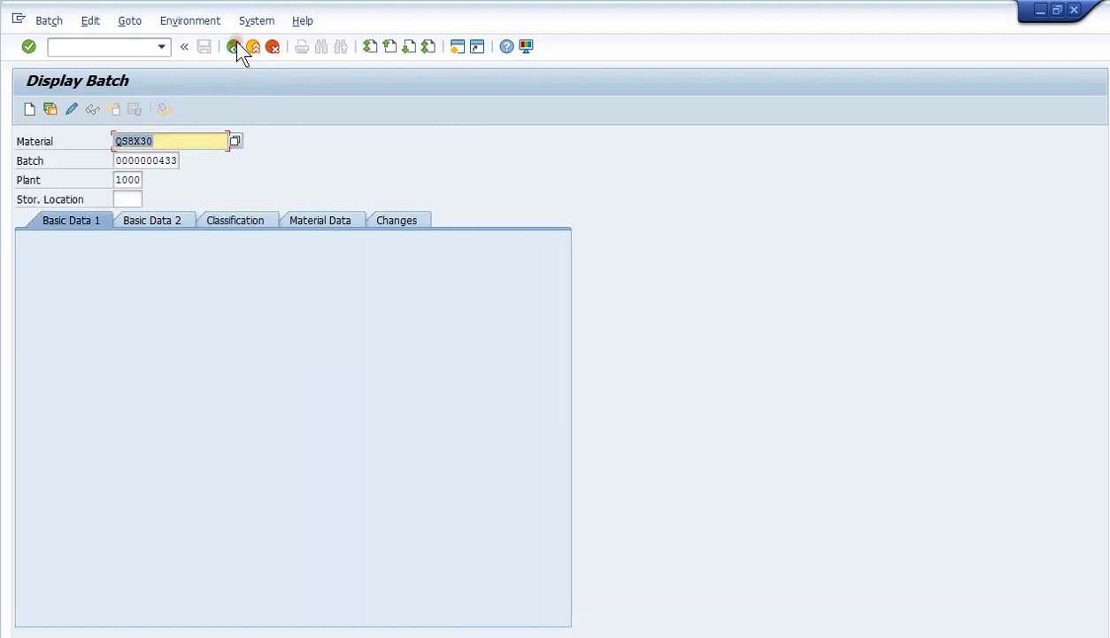
click(236, 48)
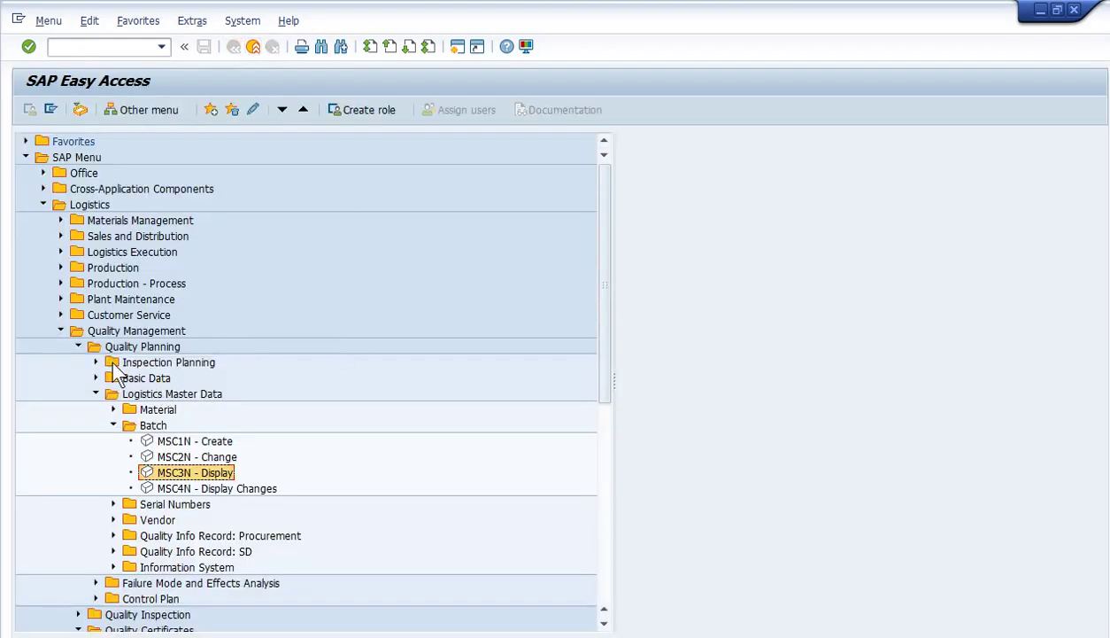
Collapse the Logistics Master Data folder and open transaction QC17 to display outgoing certificate profile assignments.
key(Left)
key(Left)
key(Left)
key(Left)
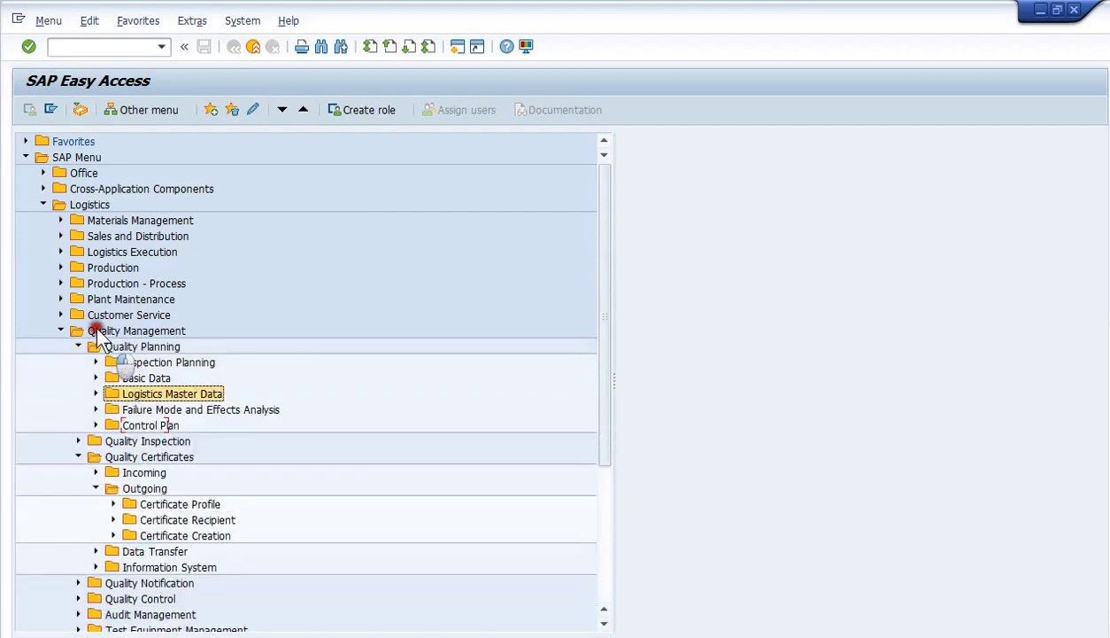
scroll(227, 383, down, 2)
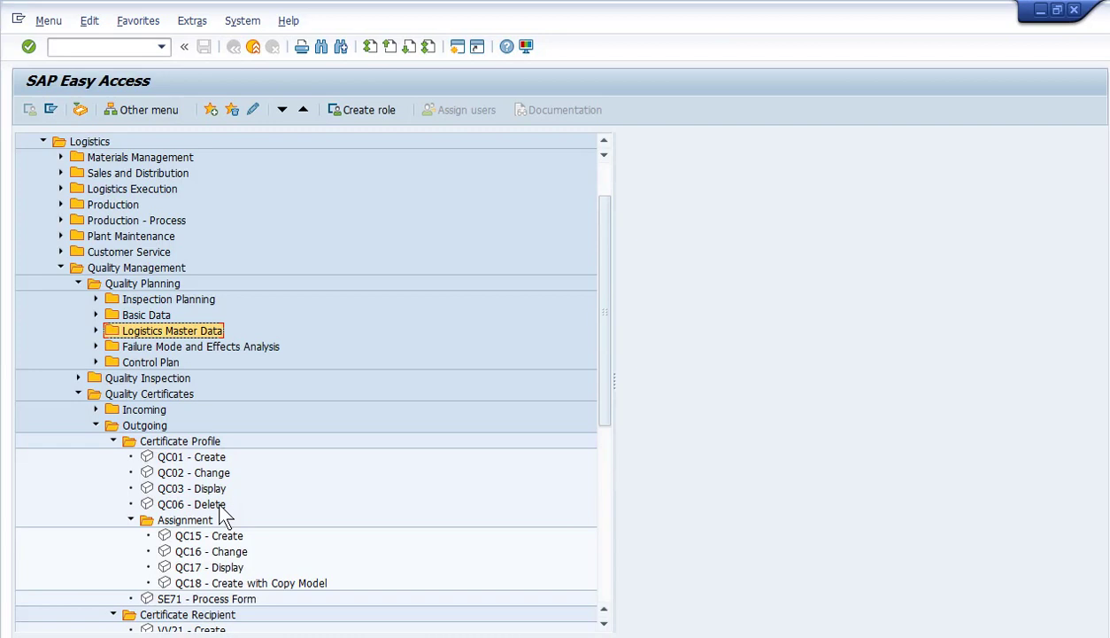
double_click(209, 567)
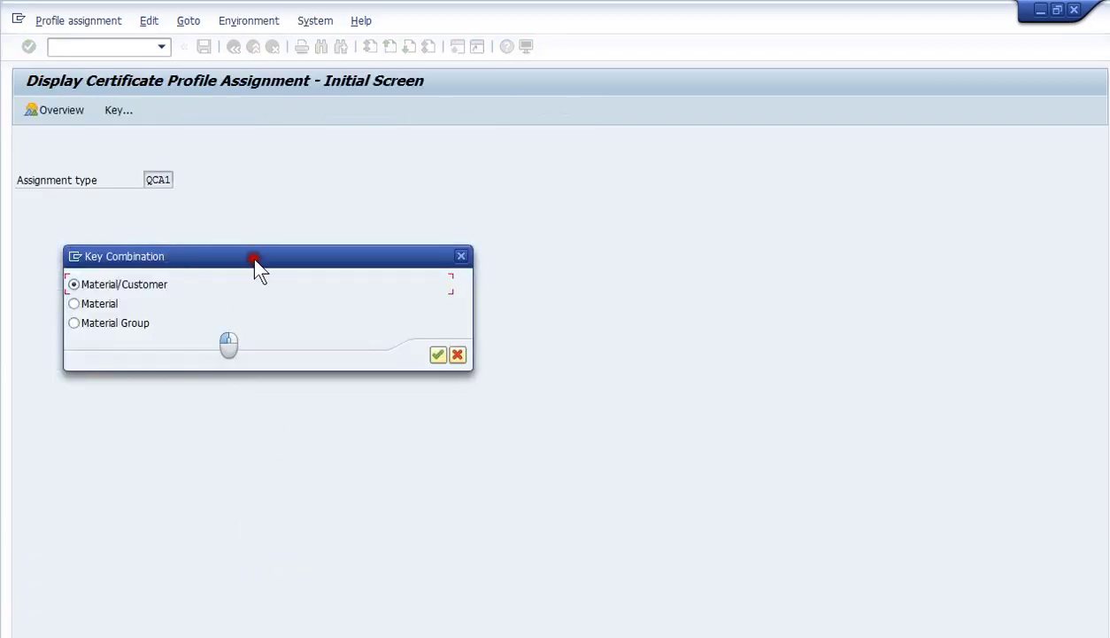
Choose the Material key combination and list the certificate profile assignments for material QS8X30.
click(88, 303)
click(437, 354)
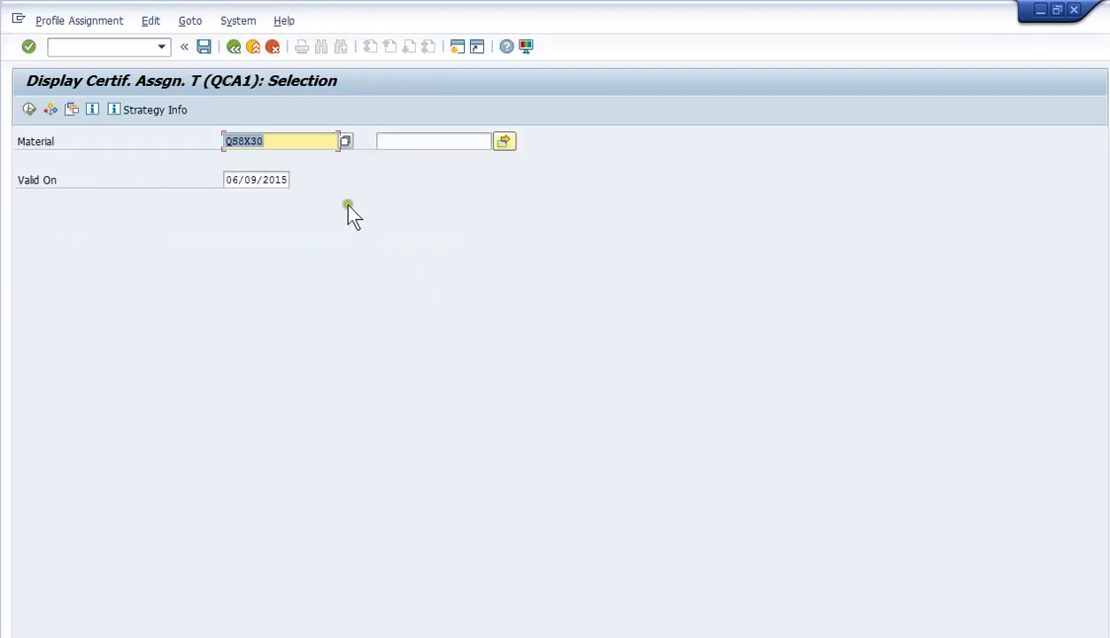
click(285, 144)
click(29, 106)
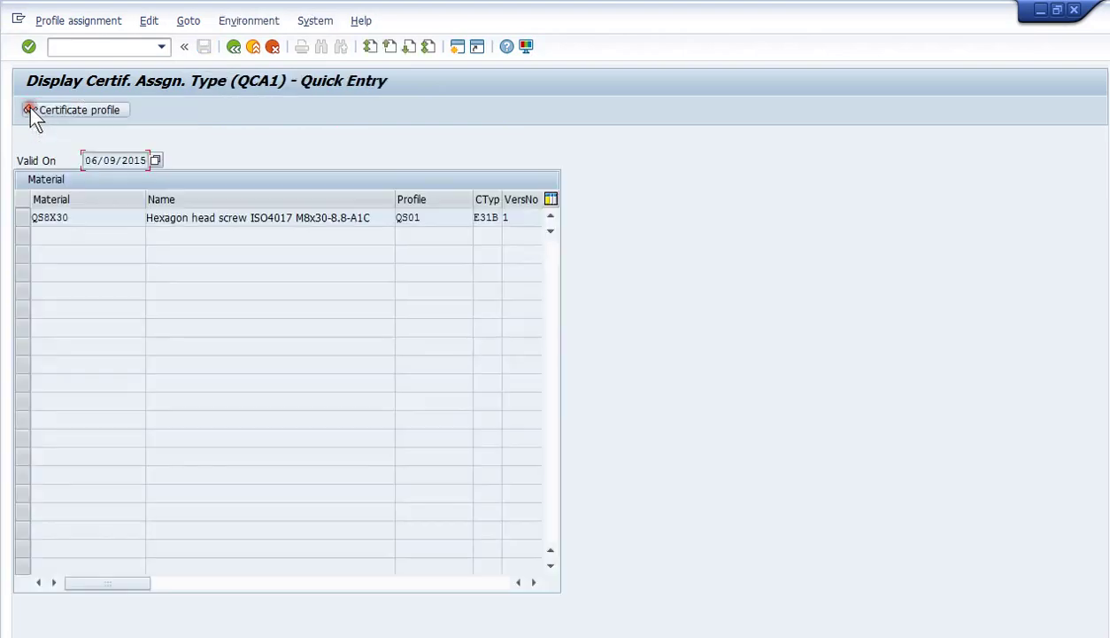
Select the QS8X30 assignment and display the characteristics of its certificate profile QS01.
click(23, 218)
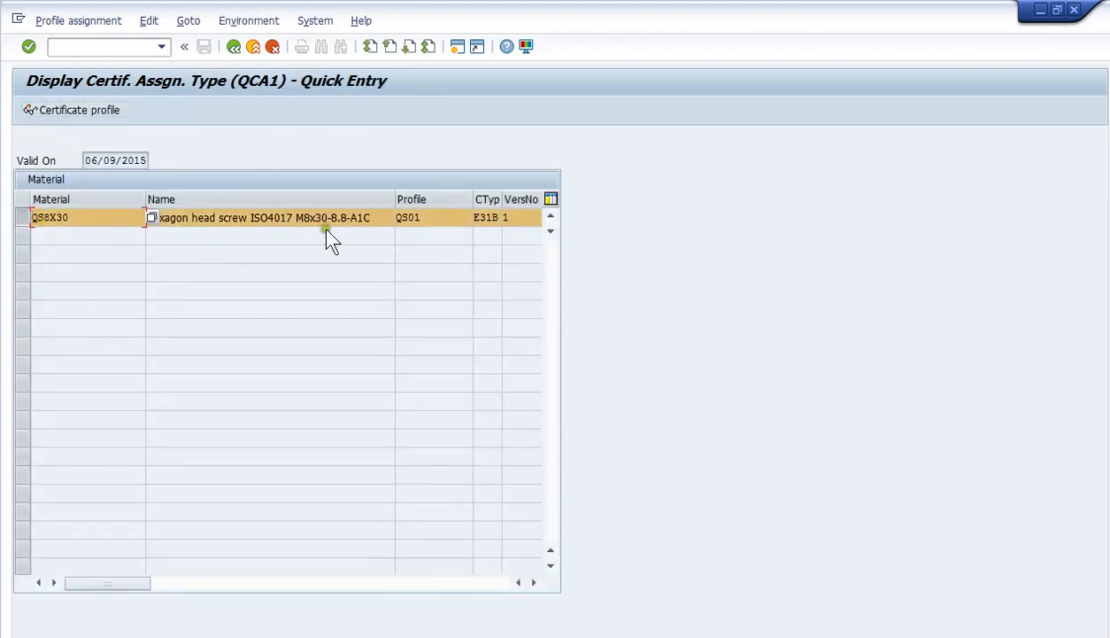
click(435, 216)
click(55, 107)
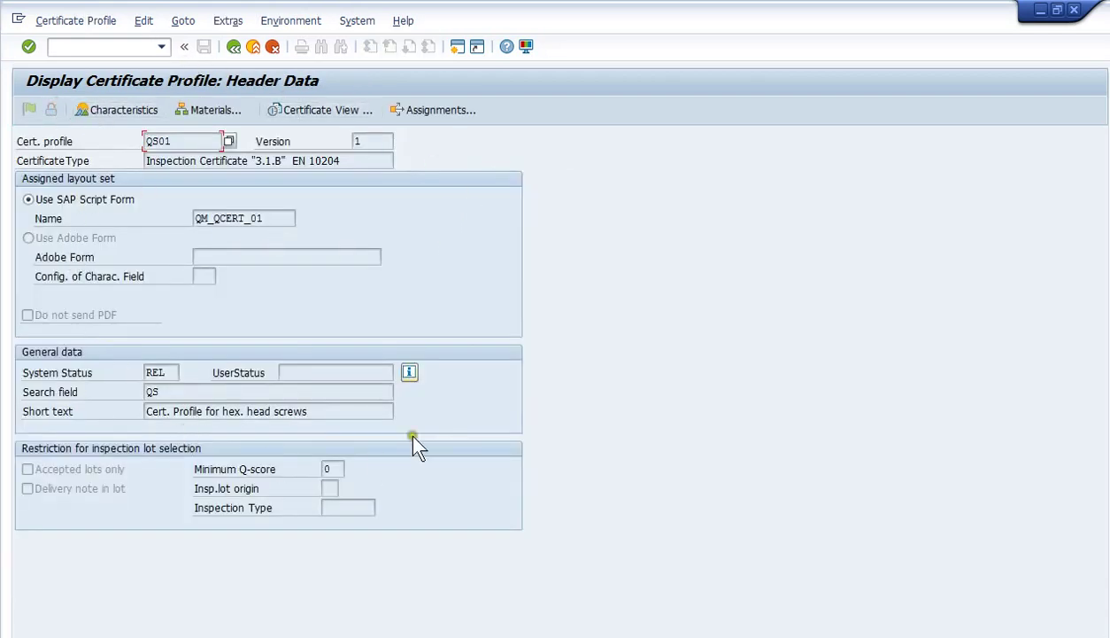
click(107, 113)
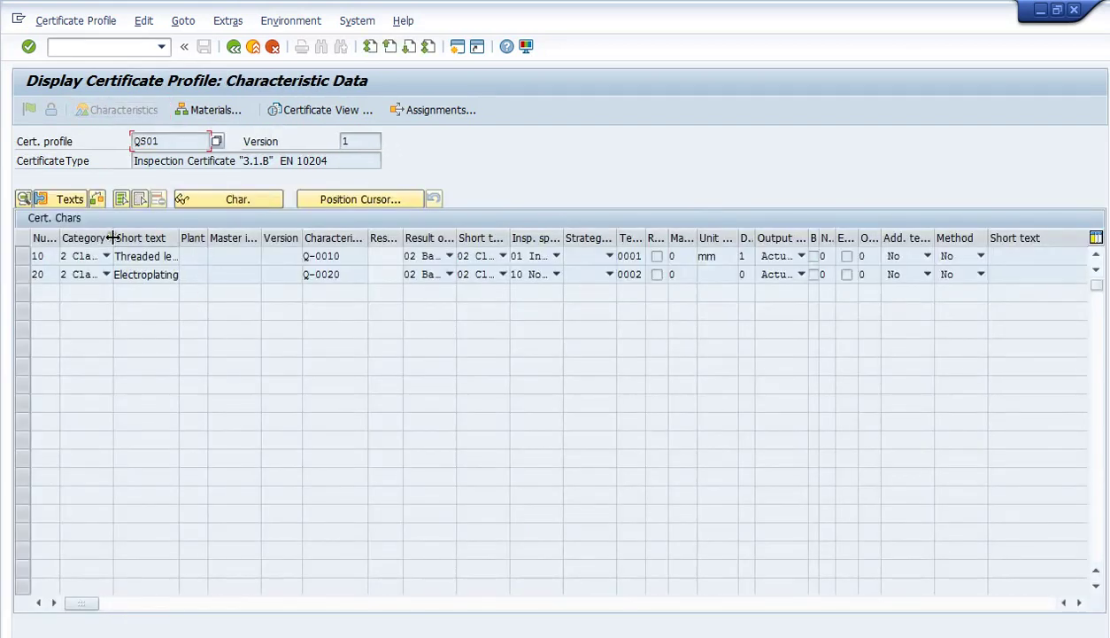
Widen the Category and Short text columns and review the category options for the Threaded length characteristic.
drag(113, 237, 156, 238)
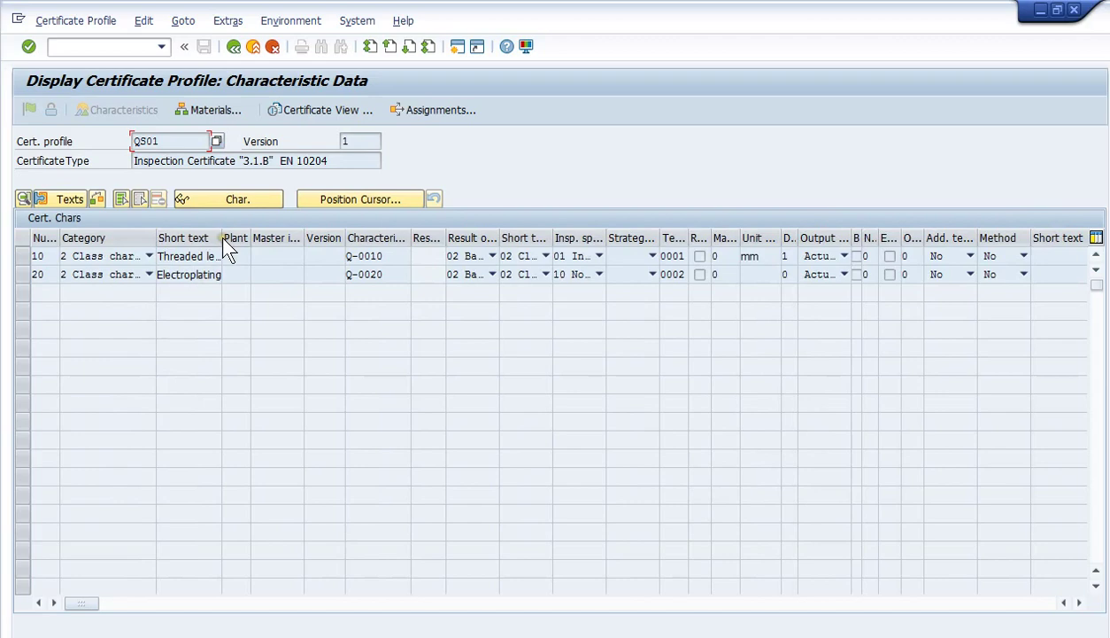
drag(221, 239, 265, 239)
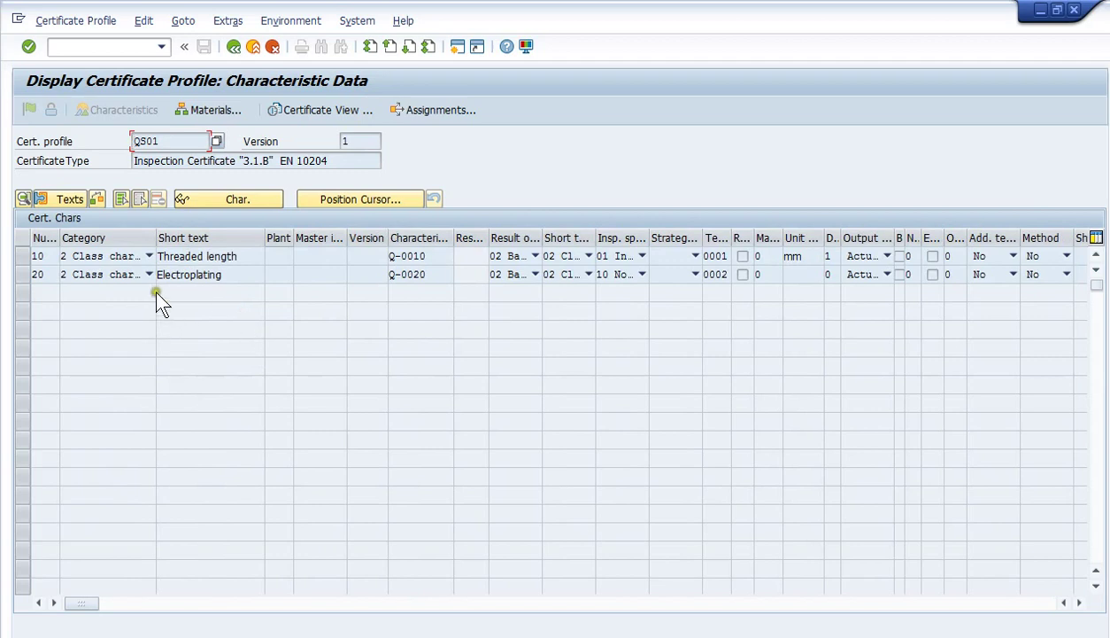
click(147, 255)
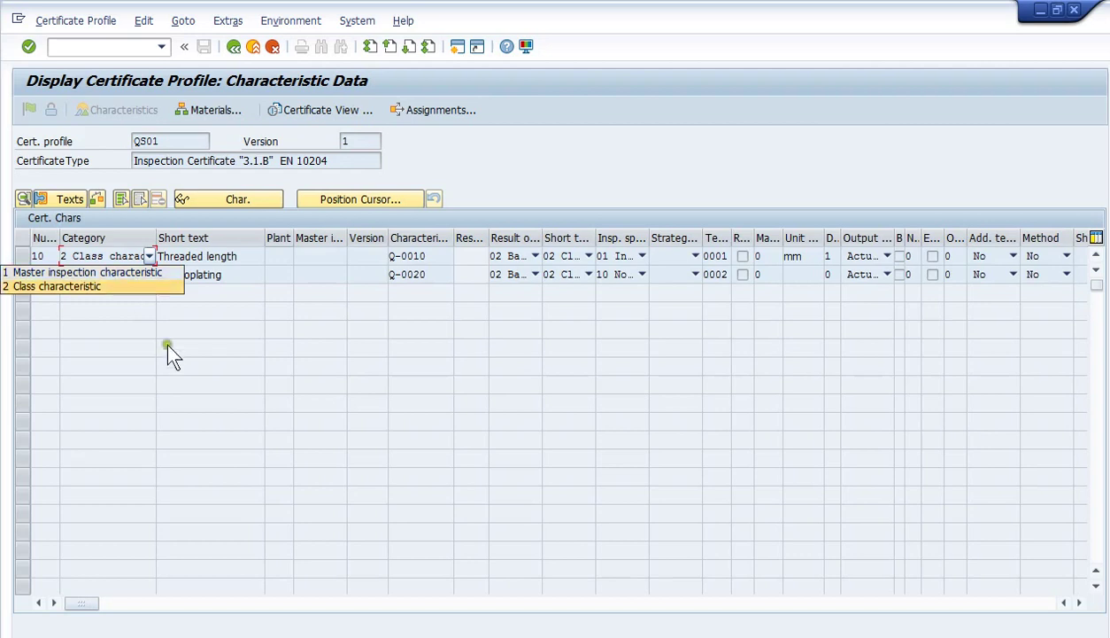
click(165, 313)
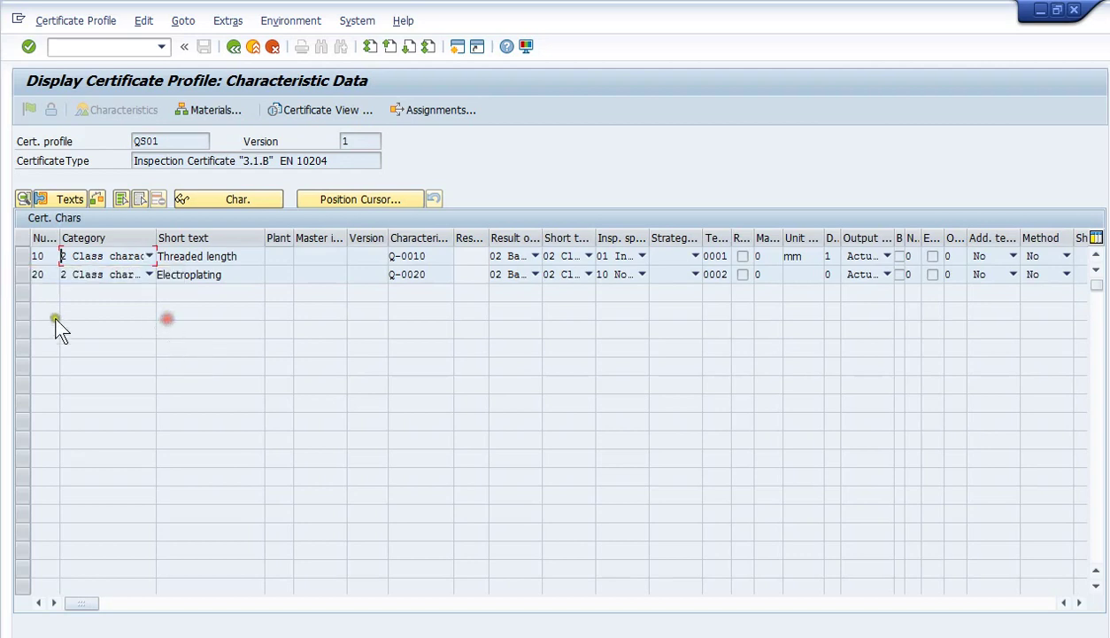
Open the details of characteristic 10, Threaded length, and review its result origin and inspection specification origin options.
double_click(45, 257)
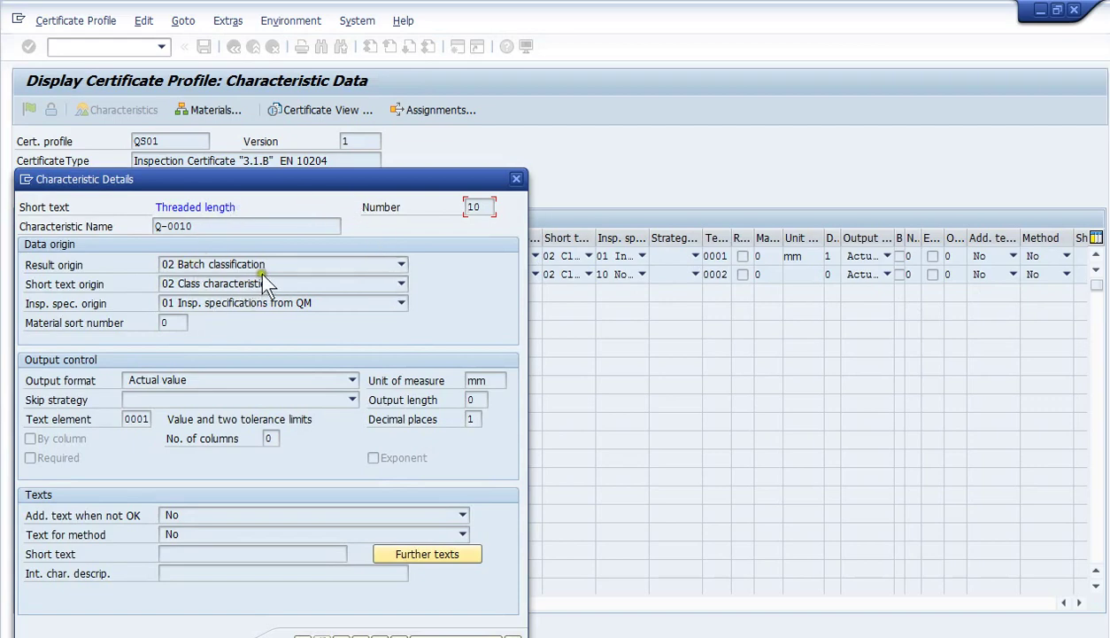
click(402, 264)
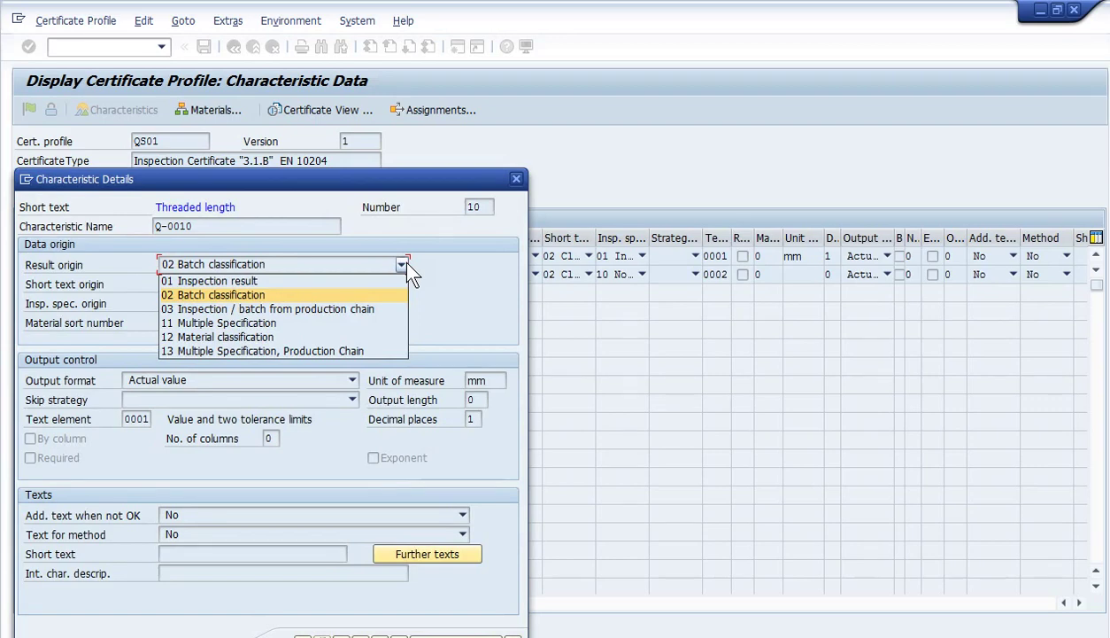
click(452, 265)
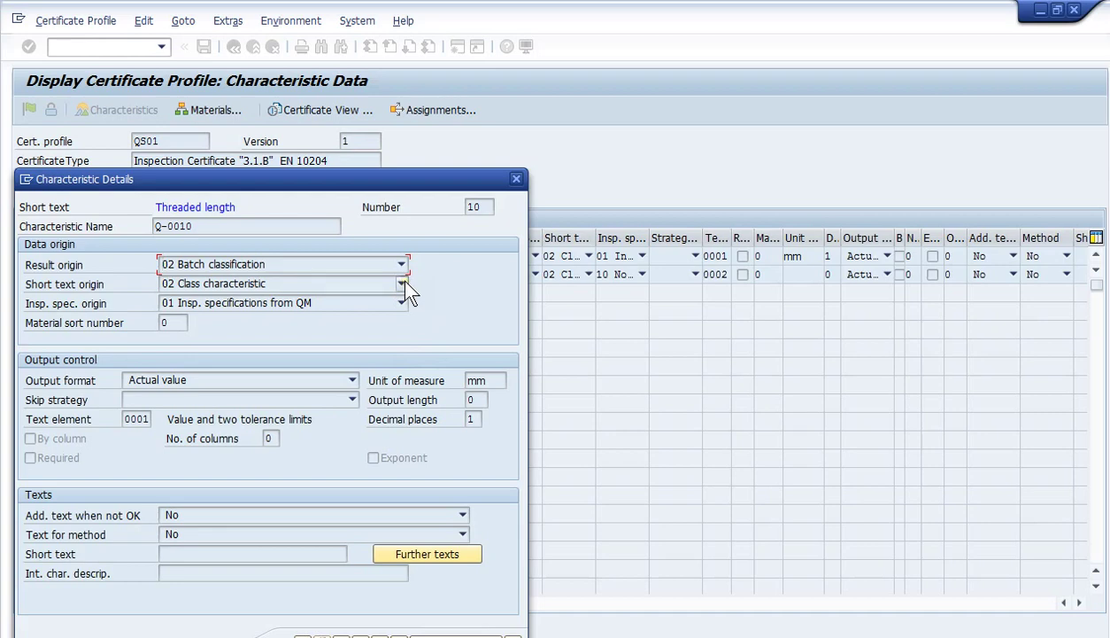
click(256, 282)
click(403, 302)
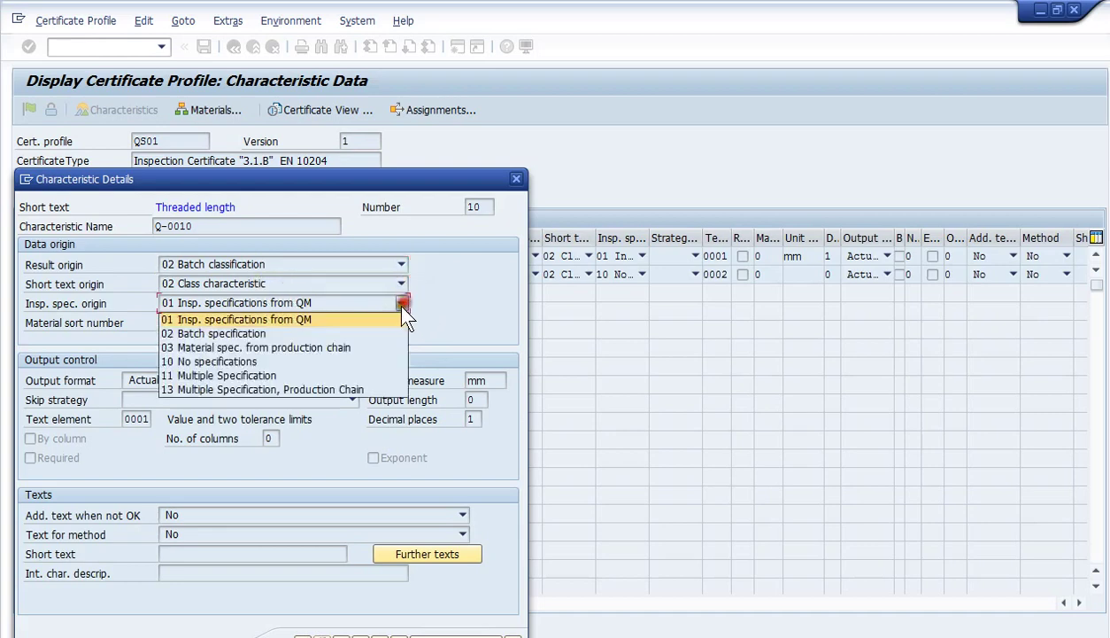
click(293, 325)
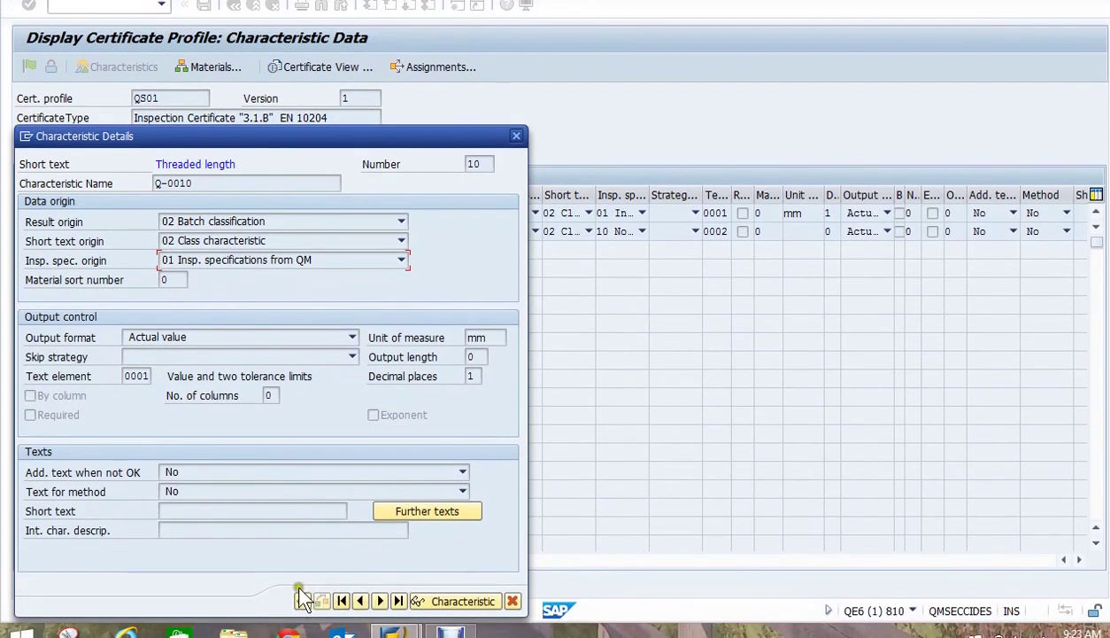
click(302, 635)
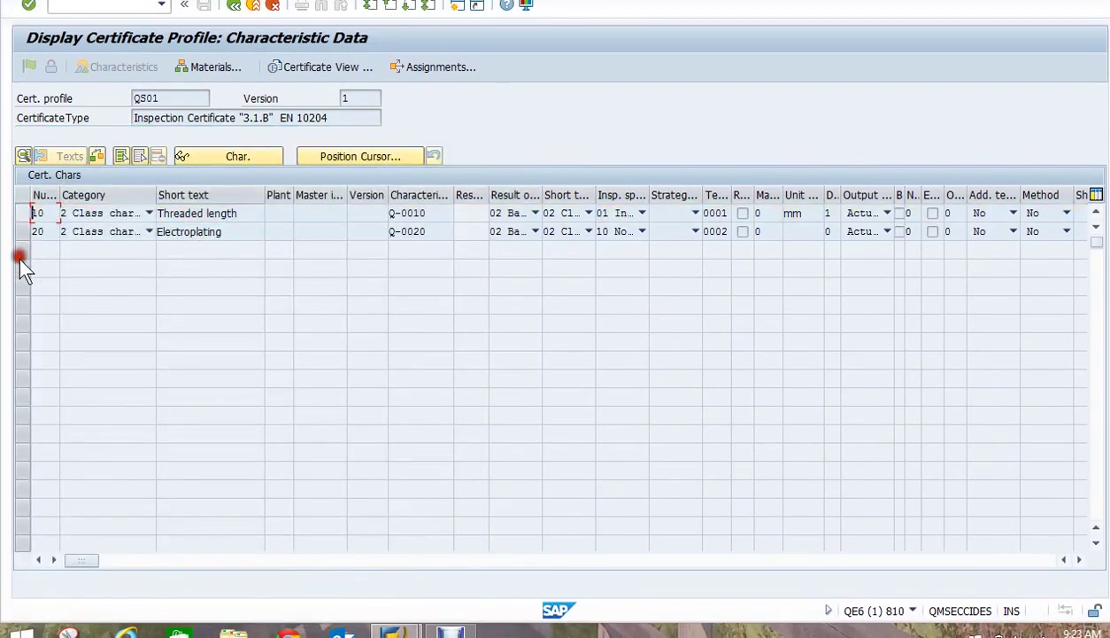
View the details of characteristic 20, Electroplating, and leave the certificate profile and assignment displays.
click(37, 265)
key(F2)
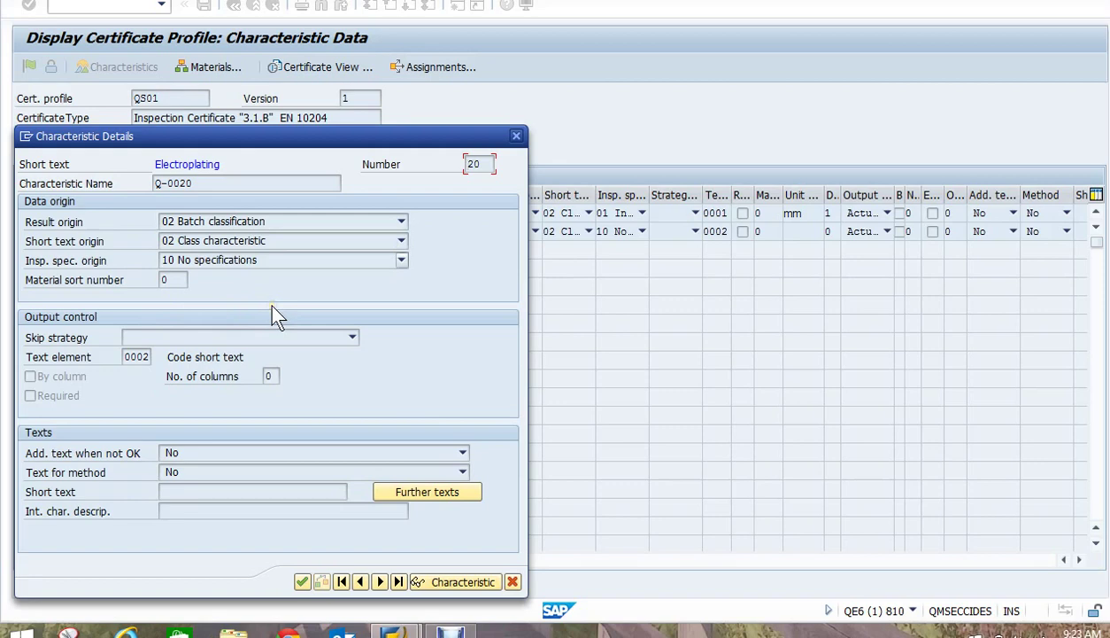
click(304, 581)
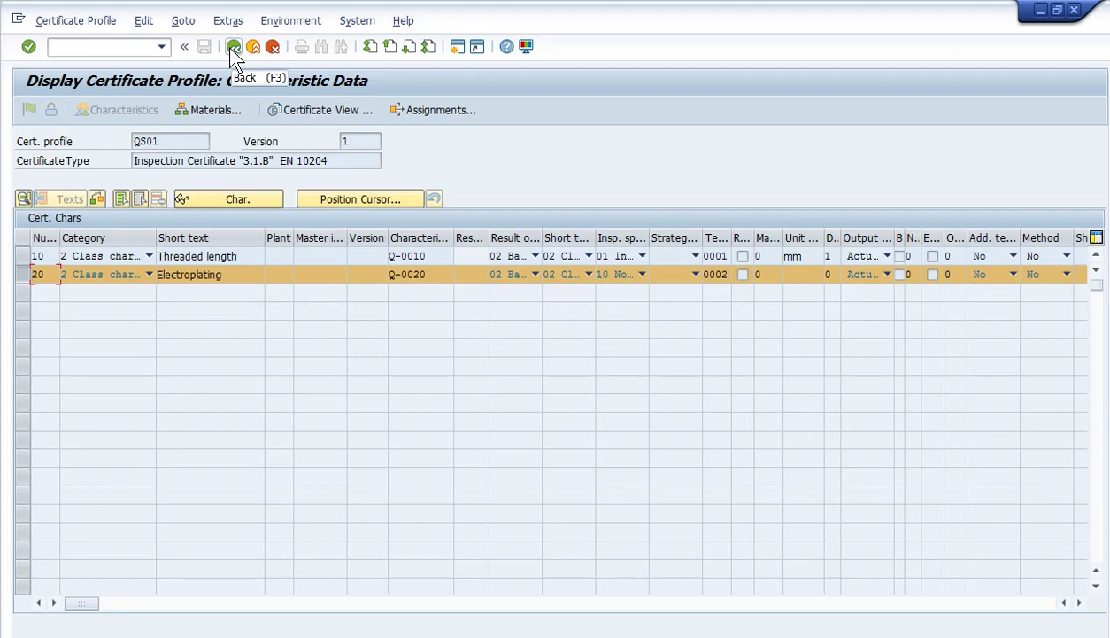
click(232, 47)
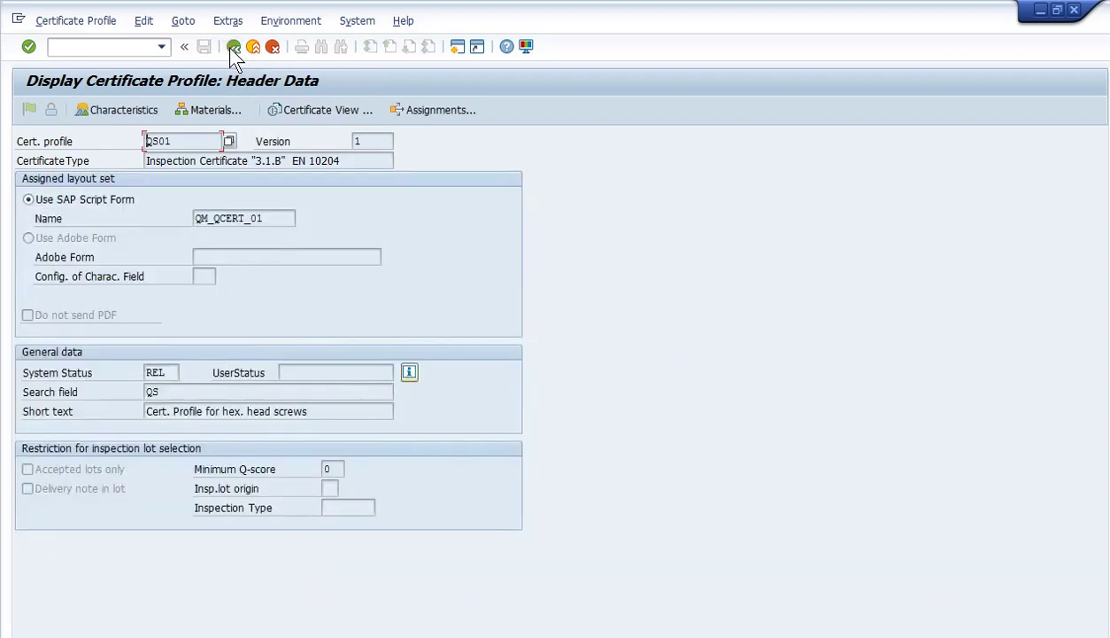
click(232, 47)
click(232, 47)
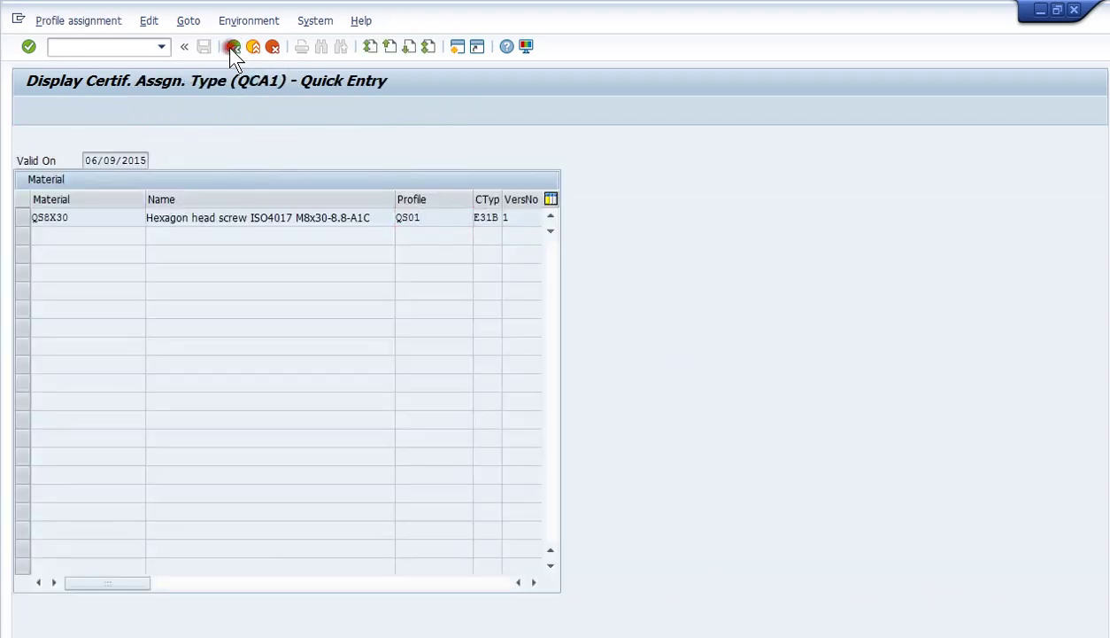
click(232, 48)
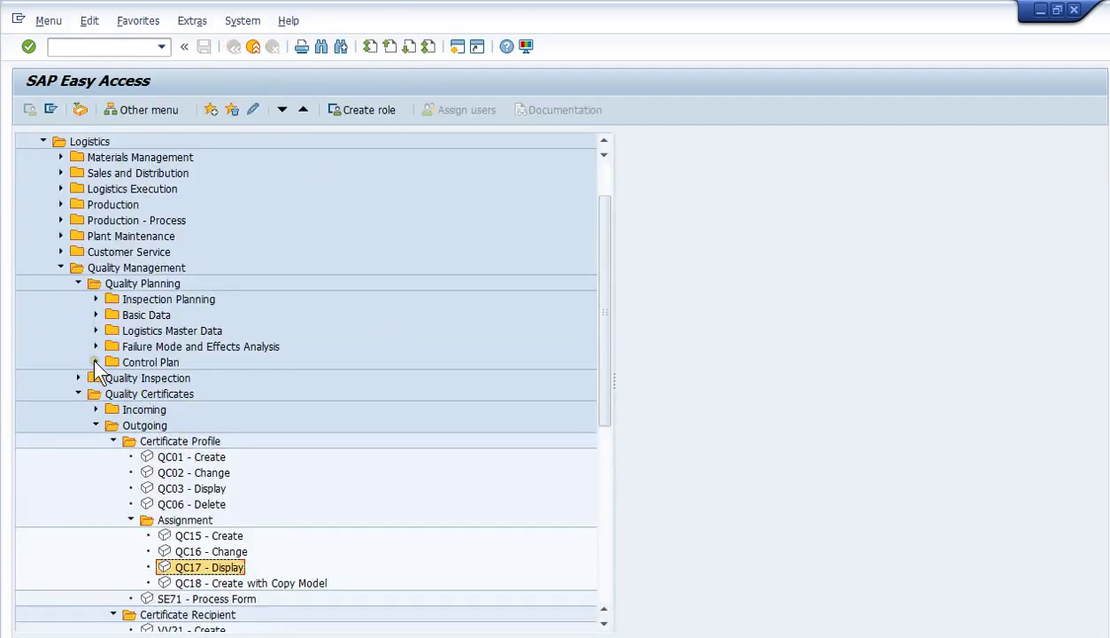
Open transaction QC22 to create a quality certificate for the QS8X30 batch.
click(113, 378)
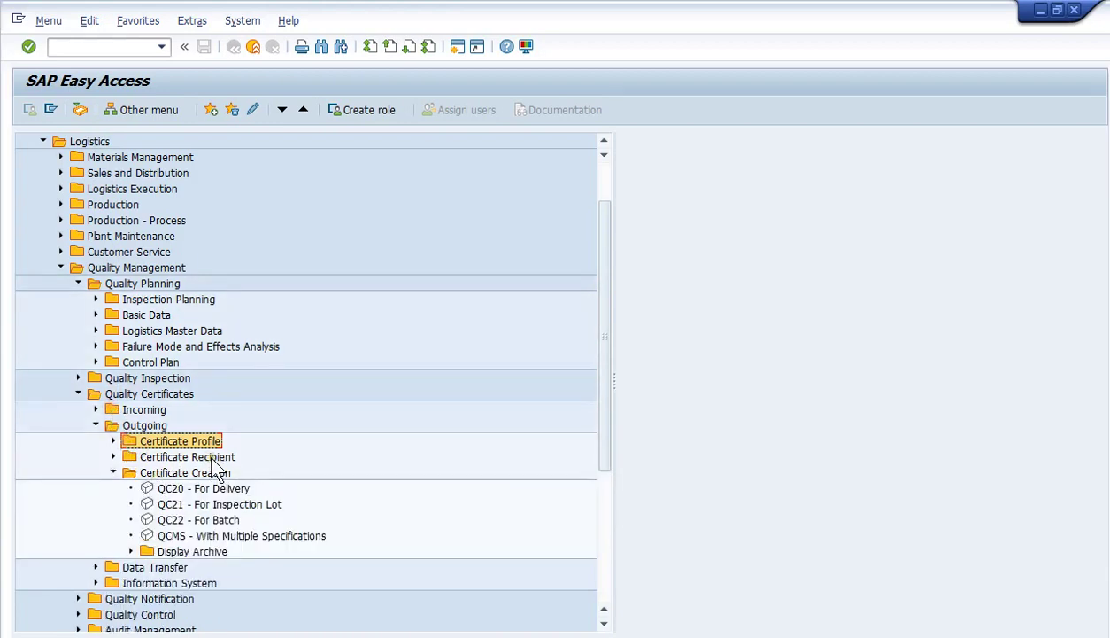
double_click(199, 520)
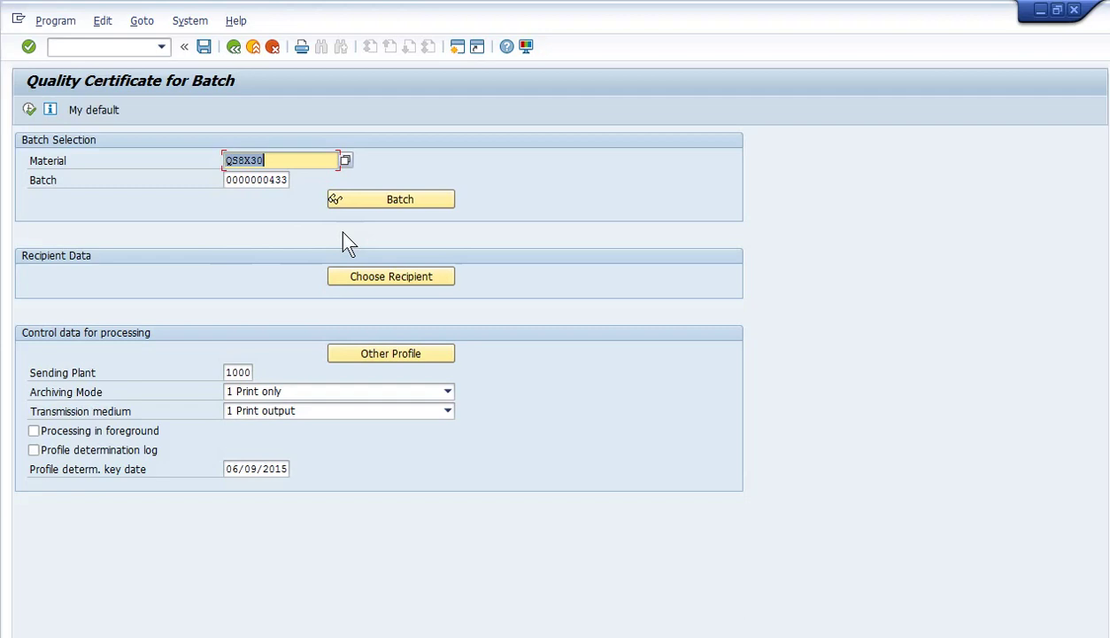
click(536, 301)
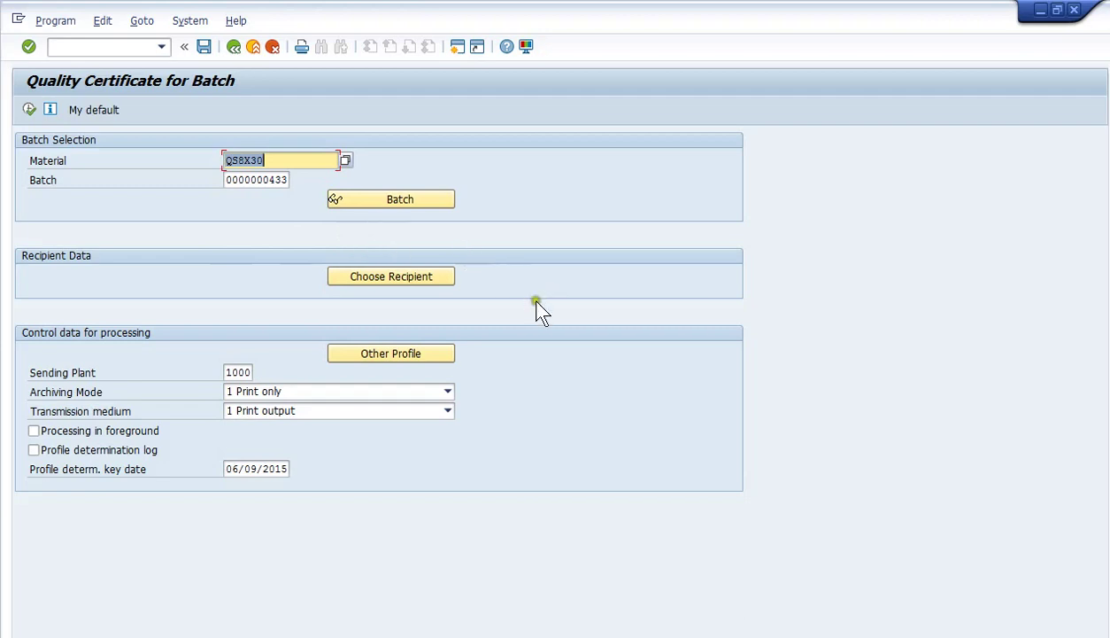
Choose the customer number recipient type for the certificate and enter the customer number.
click(365, 293)
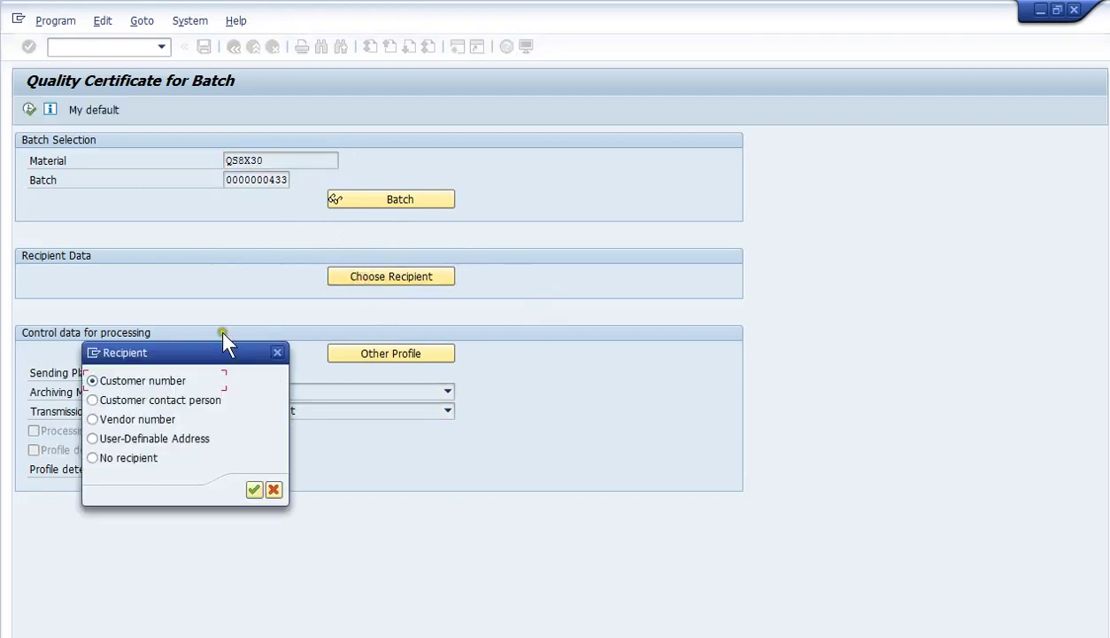
click(254, 488)
click(247, 276)
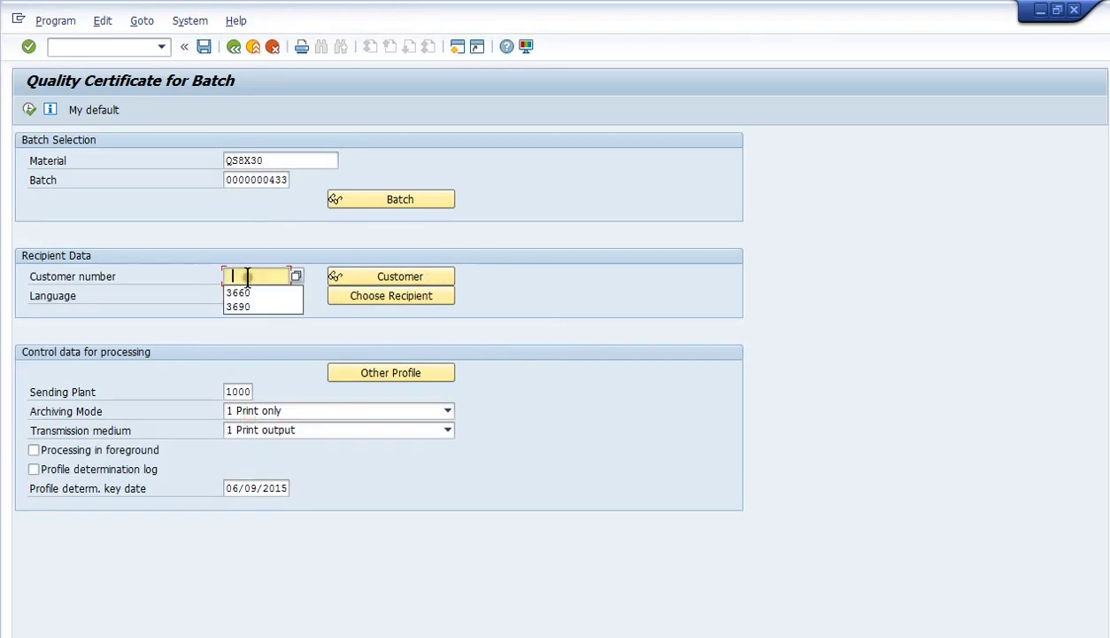
click(237, 294)
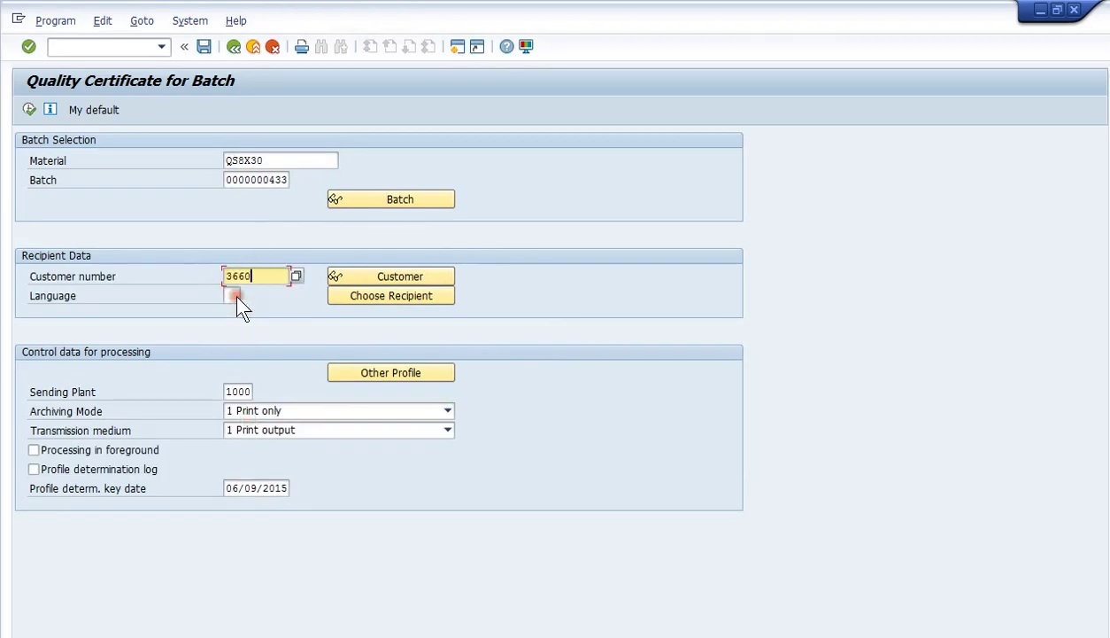
Switch the control data to a specified certificate profile, QS01, and enable processing in foreground.
click(391, 321)
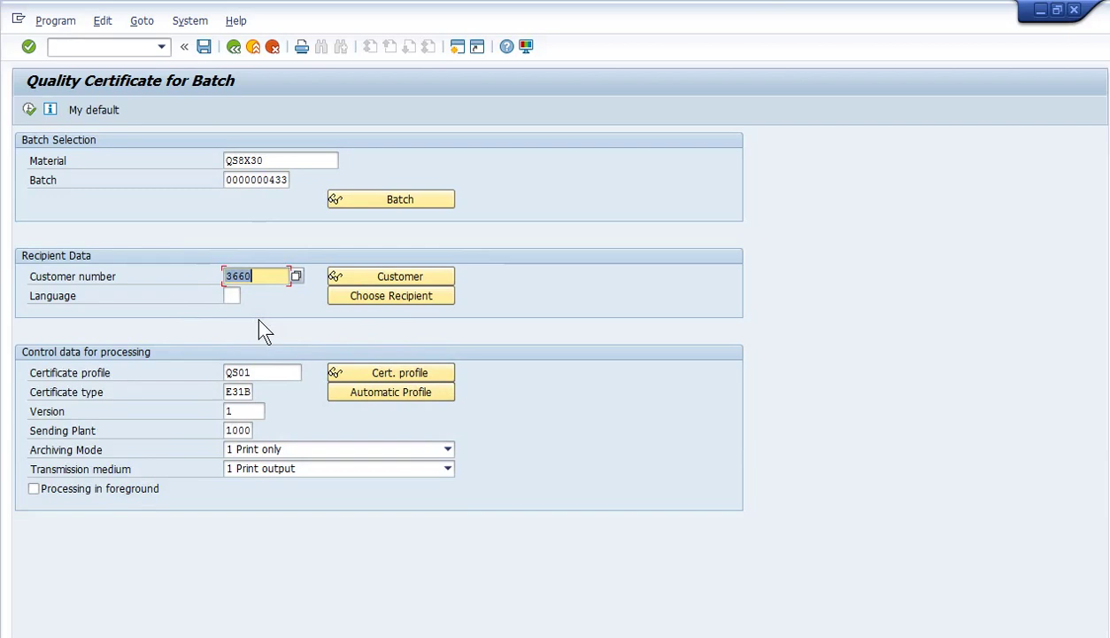
click(33, 488)
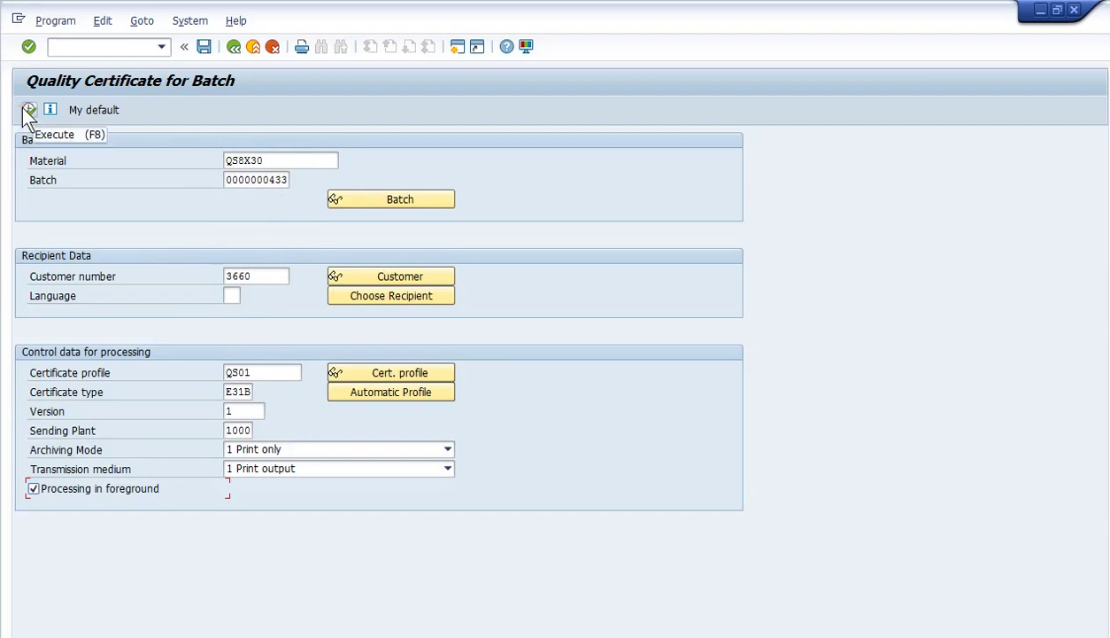
click(114, 430)
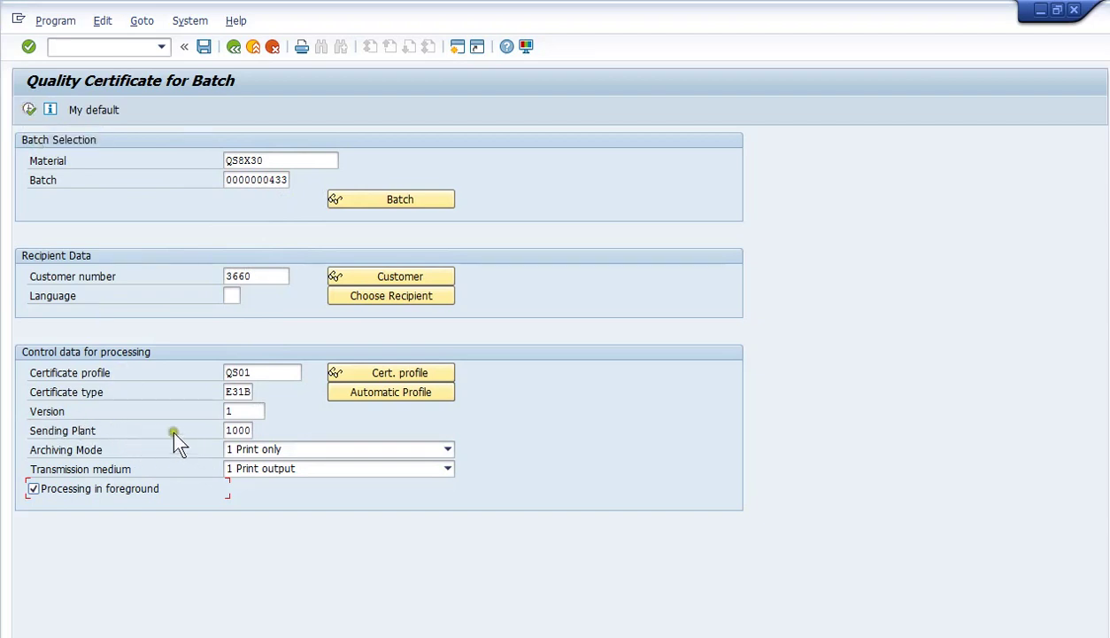
Execute the batch certificate and open its print preview with output device LOCL.
click(28, 107)
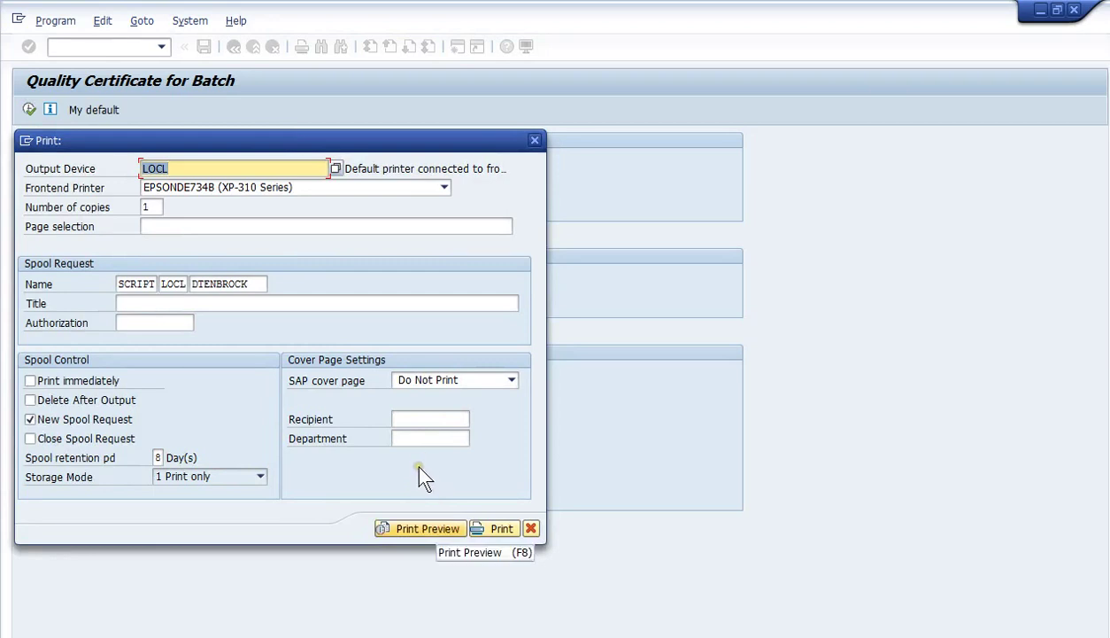
click(420, 528)
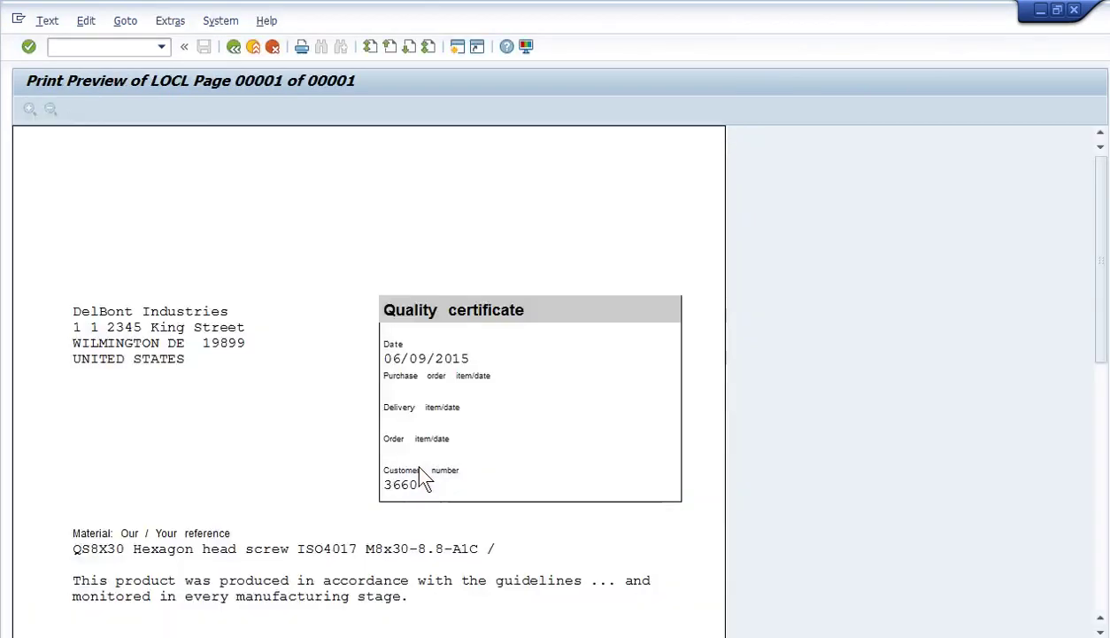
Examine the previewed quality certificate, including recipient address, material, batch, inspection lot and characteristic results with limits.
click(412, 409)
click(476, 195)
click(58, 355)
click(614, 434)
click(333, 250)
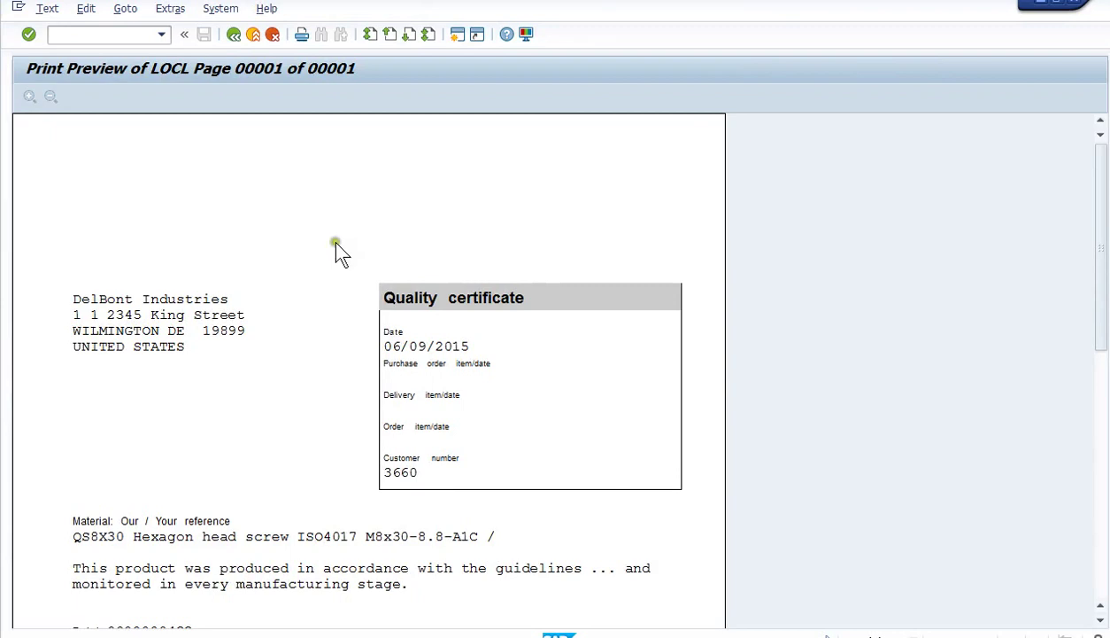
click(416, 309)
click(396, 239)
scroll(602, 325, down, 3)
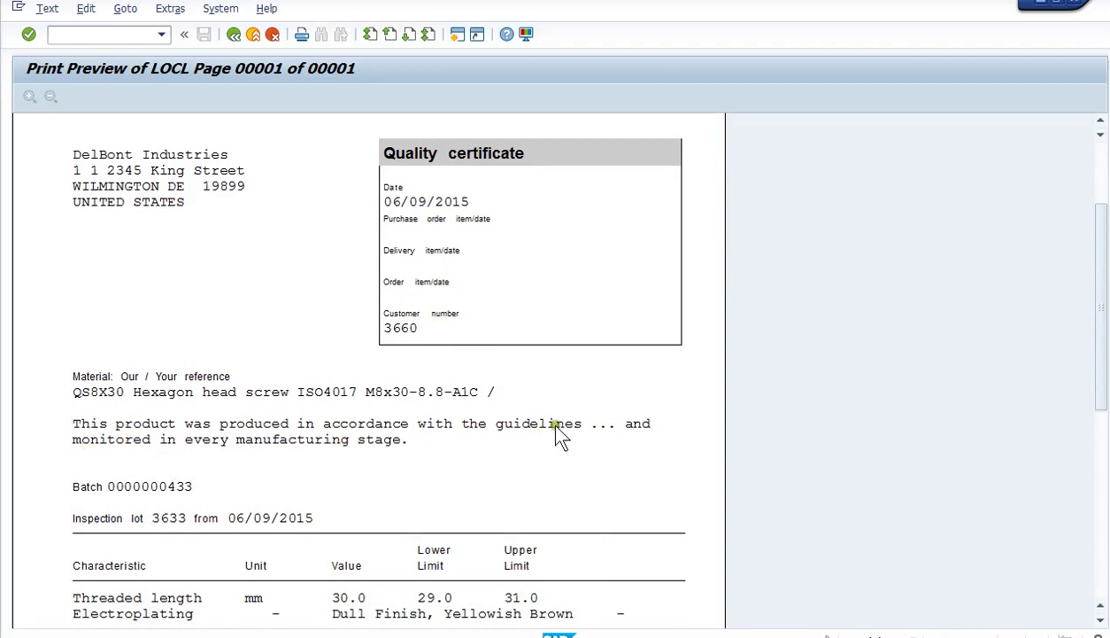
scroll(556, 425, down, 1)
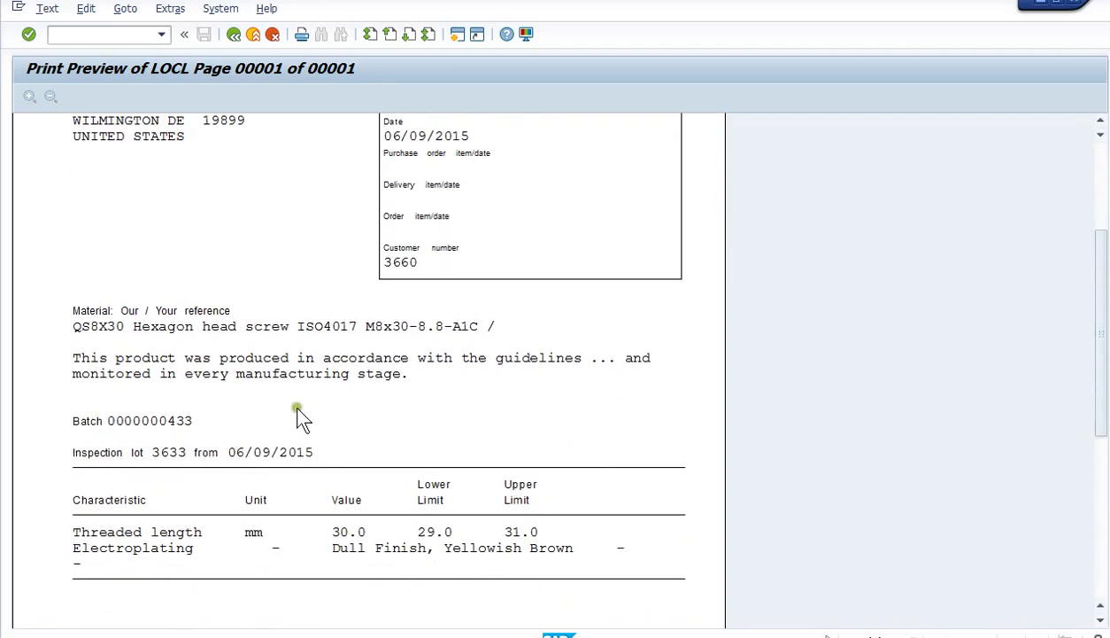
scroll(565, 390, down, 1)
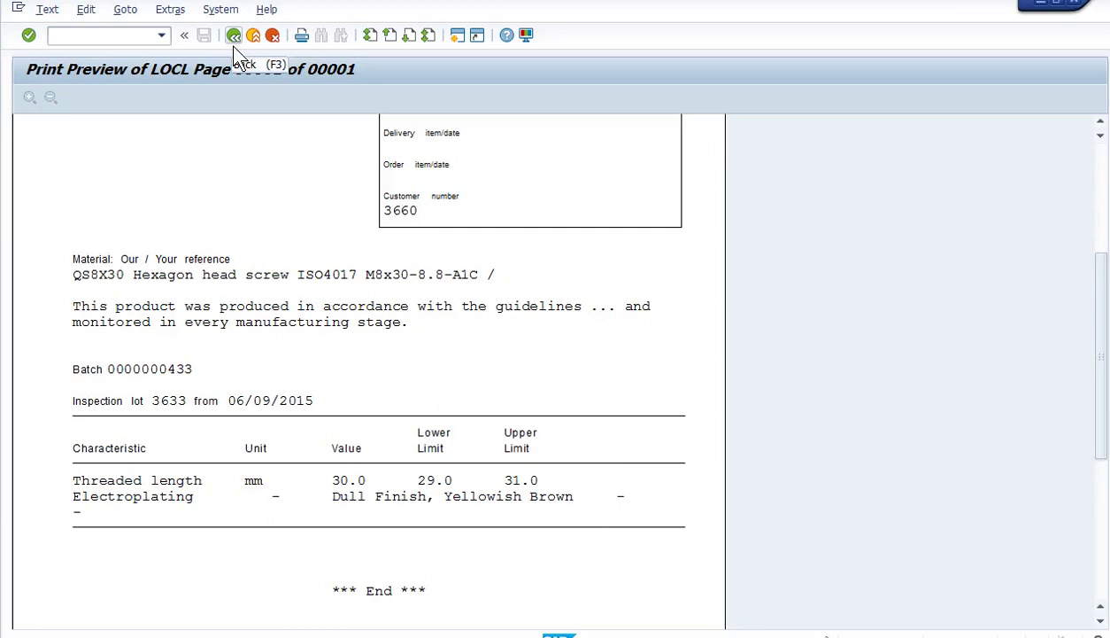
scroll(487, 241, up, 6)
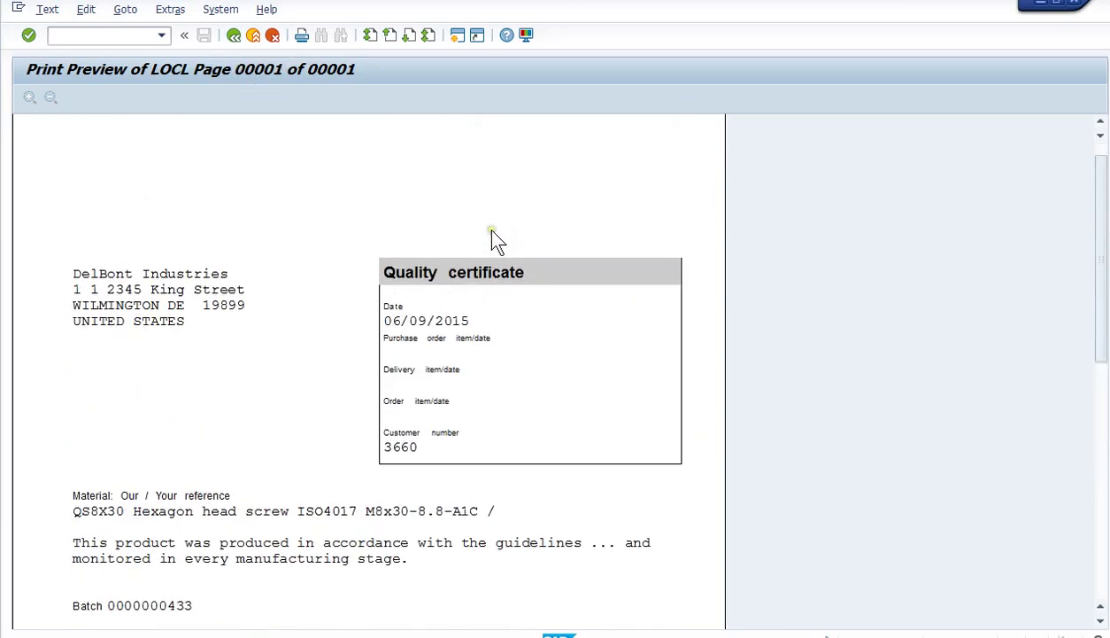